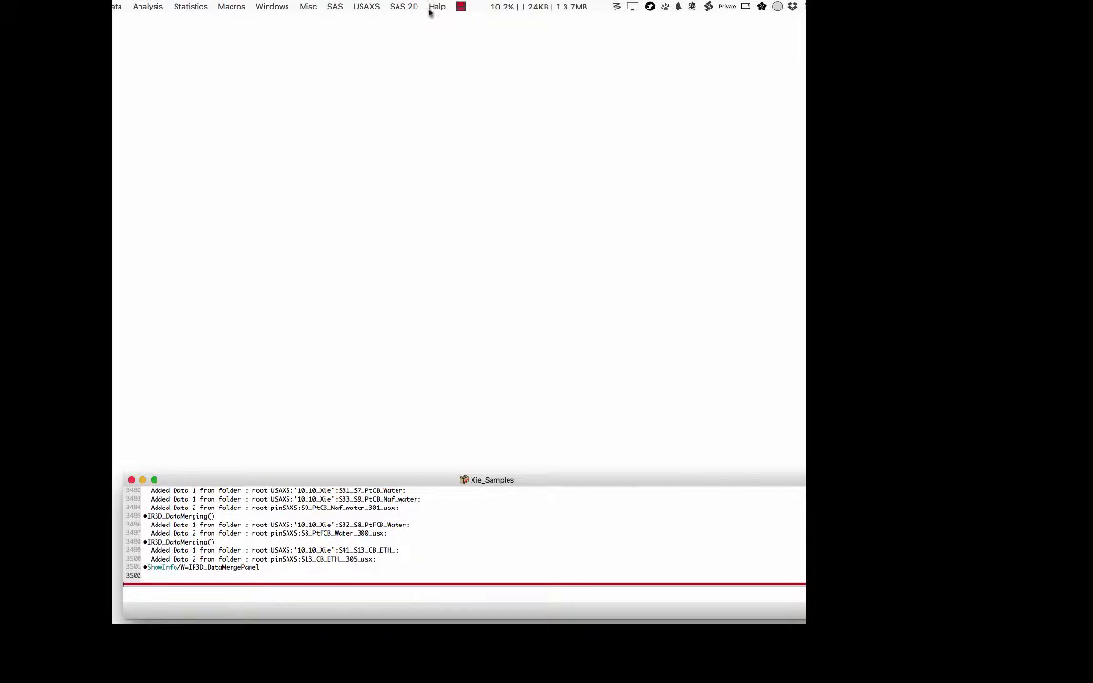
- Open the Data Merging panel from SAS > Data Manipulation > Merge two data sets
{"action": "left_click", "coordinate": [335, 7]}
{"action": "mouse_move", "coordinate": [334, 37]}
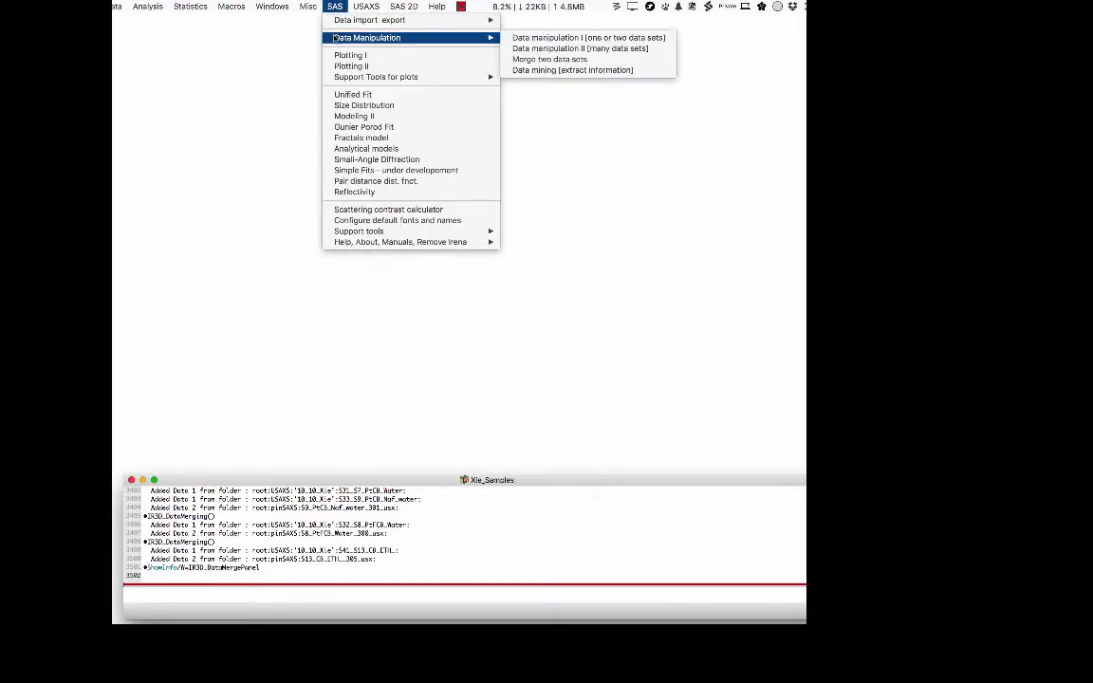
{"action": "left_click", "coordinate": [563, 60]}
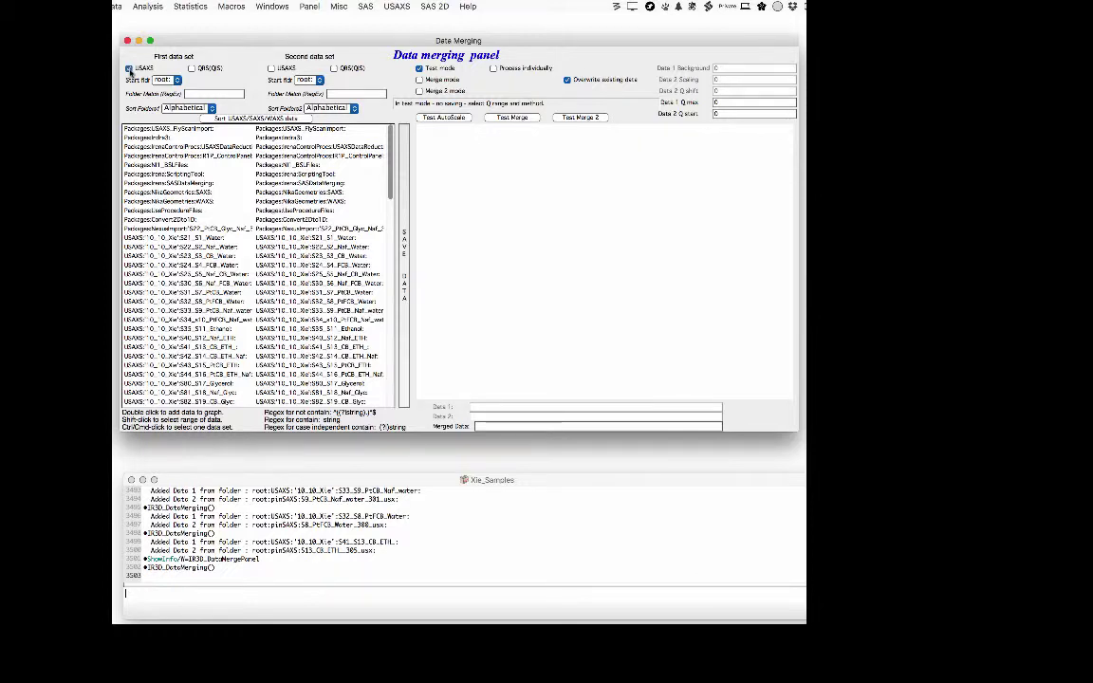
- Use USAXS data from root:USAXS:'10_10_Xie': as the first data set
{"action": "left_click", "coordinate": [130, 69]}
{"action": "left_click", "coordinate": [175, 80]}
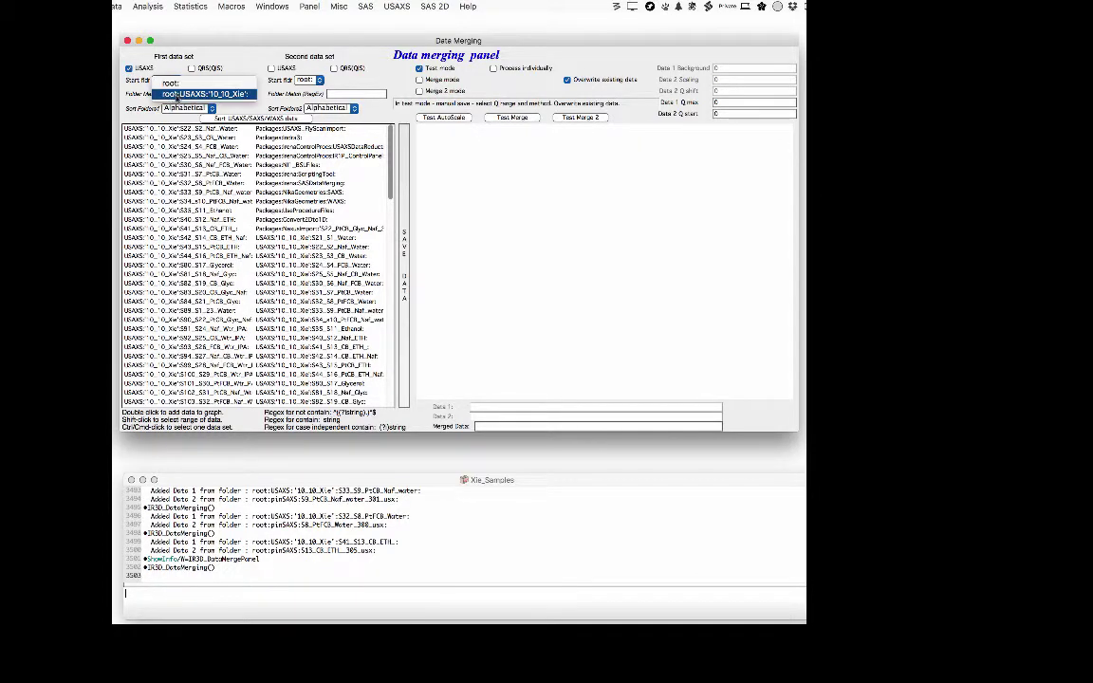
{"action": "left_click", "coordinate": [177, 96]}
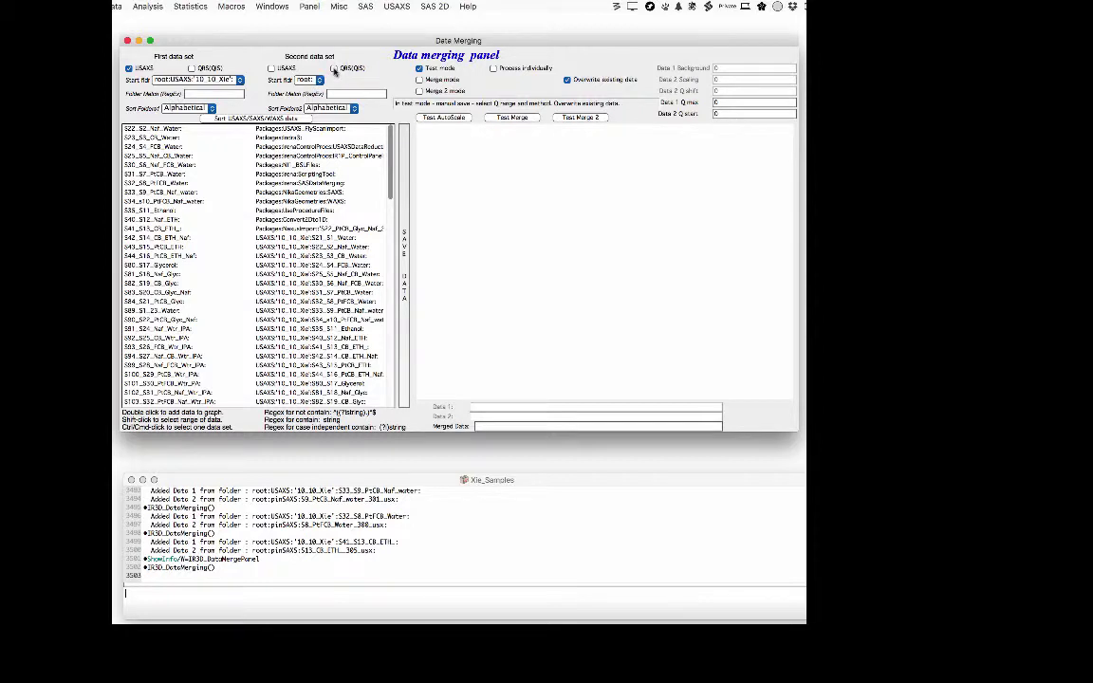
- Use QRS data from root:pinSAXS: as the second data set
{"action": "left_click", "coordinate": [333, 69]}
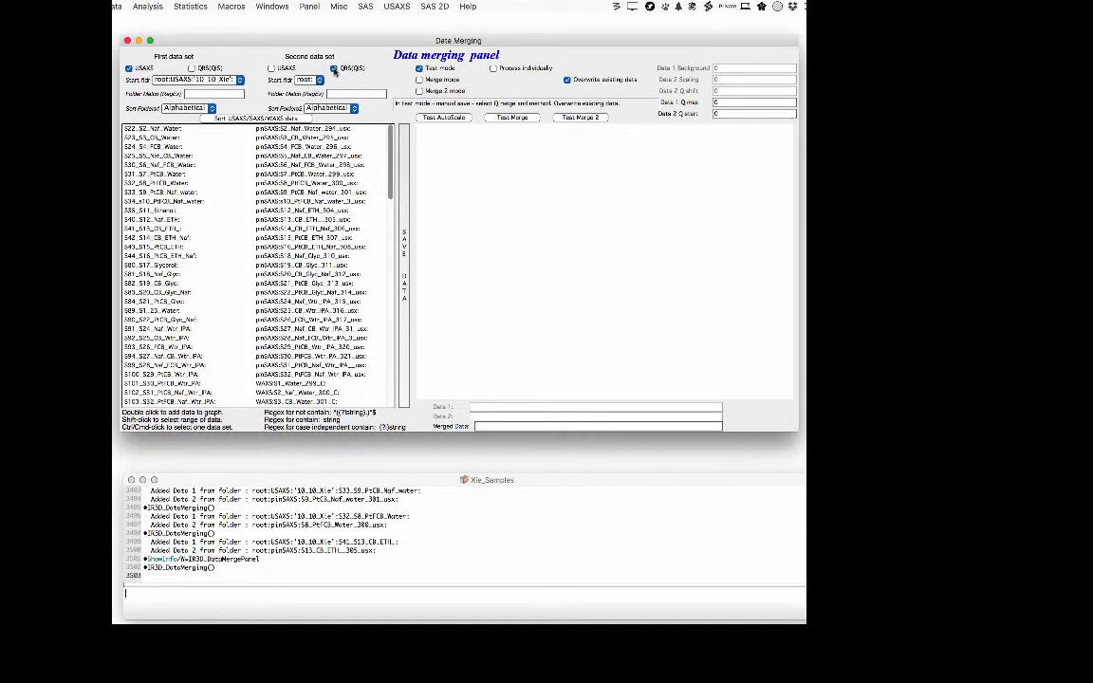
{"action": "left_click", "coordinate": [319, 81]}
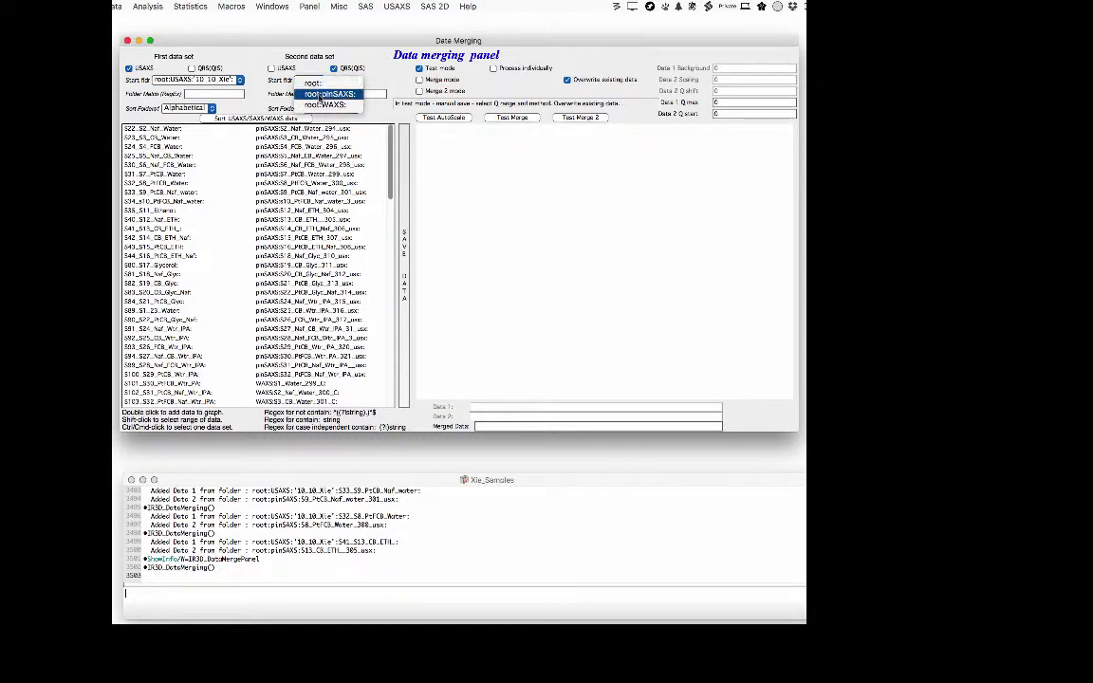
{"action": "left_click", "coordinate": [321, 96]}
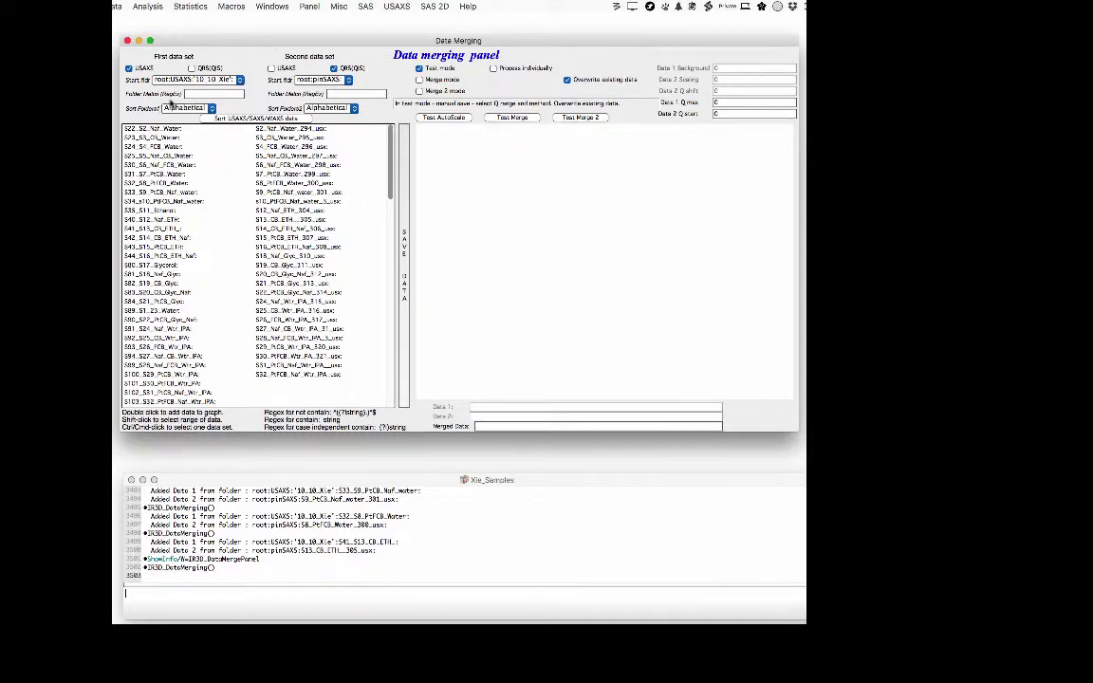
- Filter the first data list to samples matching 'water'
{"action": "left_click", "coordinate": [196, 94]}
{"action": "type", "text": "water"}
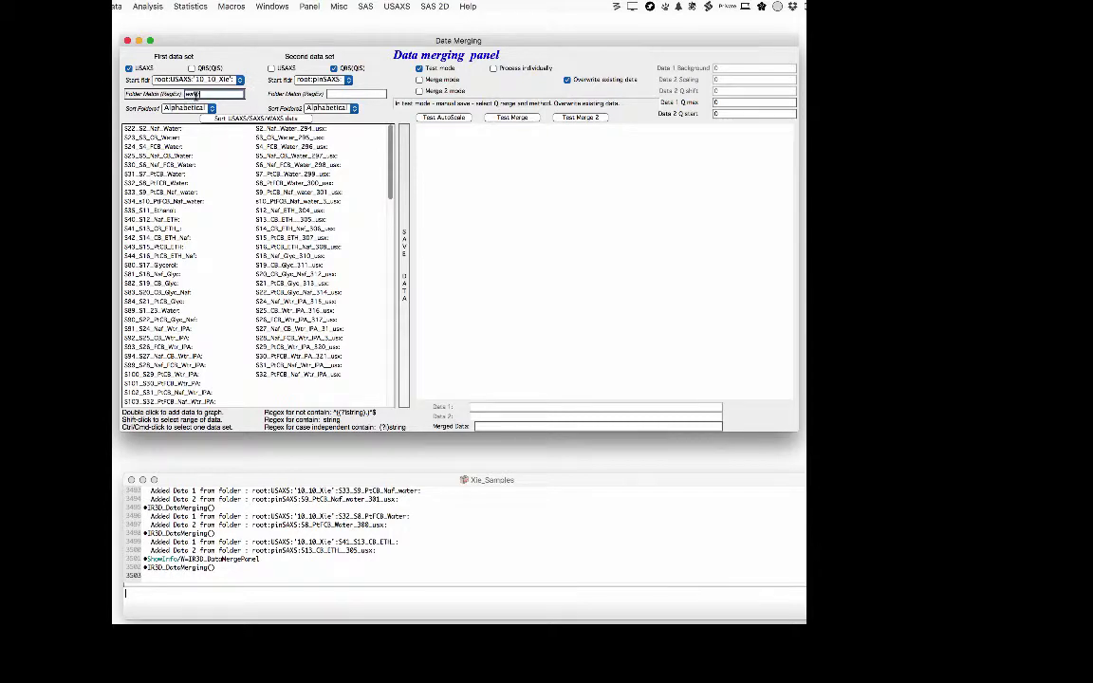
{"action": "key", "text": "Return"}
- Apply a 'water' filter to the second list, then clear it to show all pinSAXS files
{"action": "left_click", "coordinate": [342, 93]}
{"action": "type", "text": "water"}
{"action": "key", "text": "Return"}
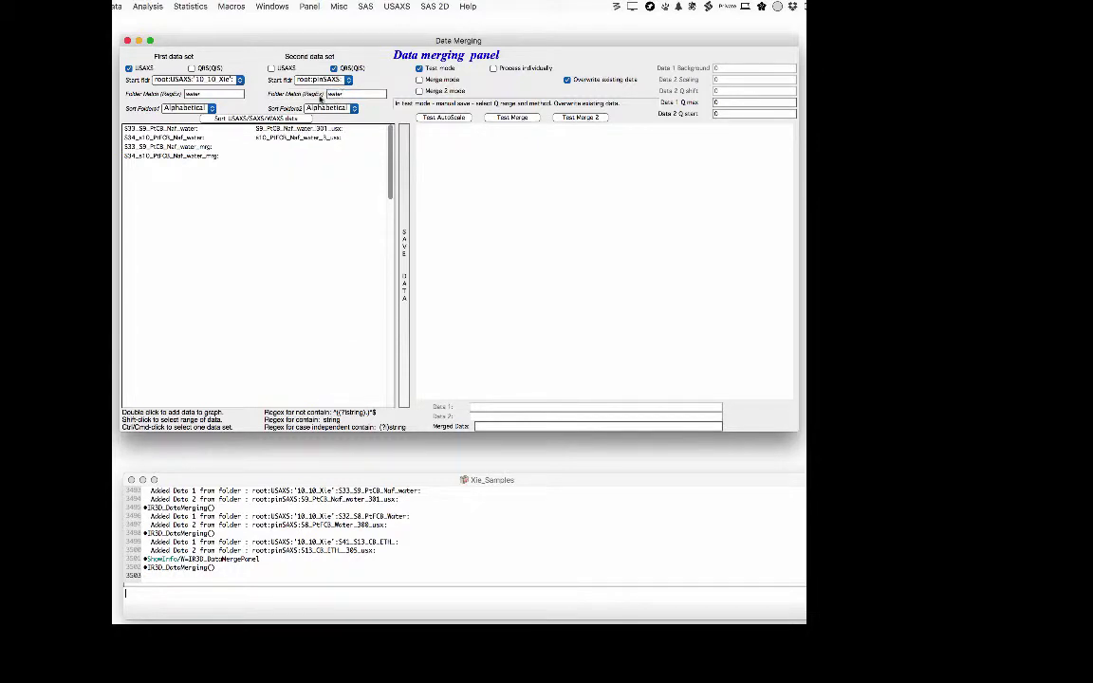
{"action": "key", "text": "BackSpace"}
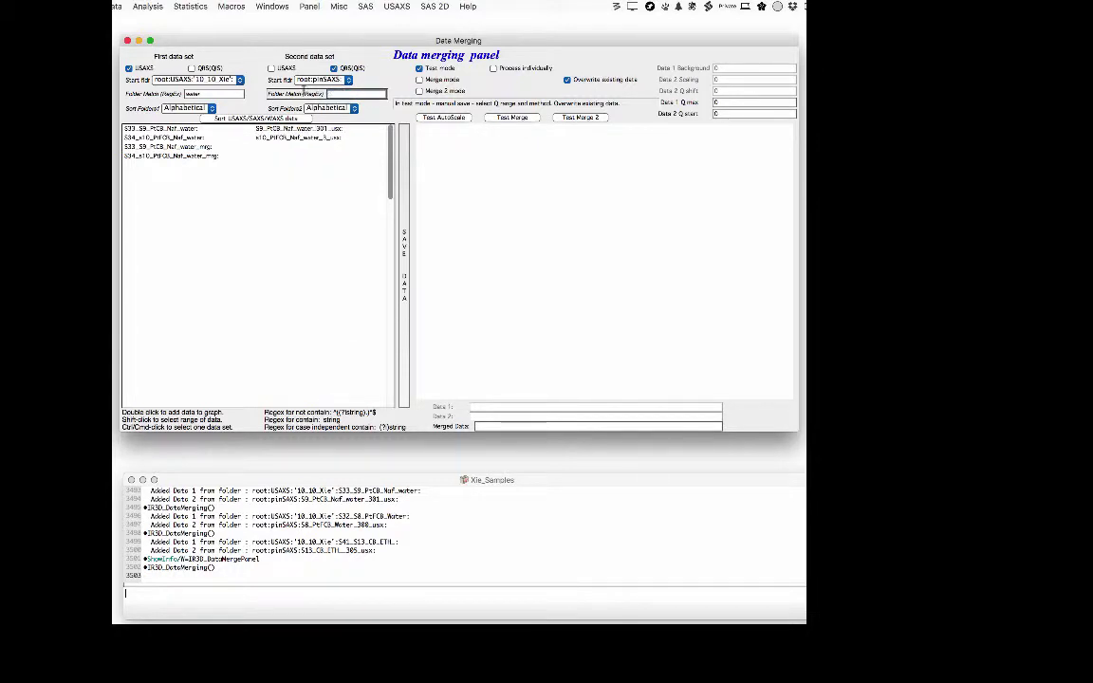
{"action": "key", "text": "Return"}
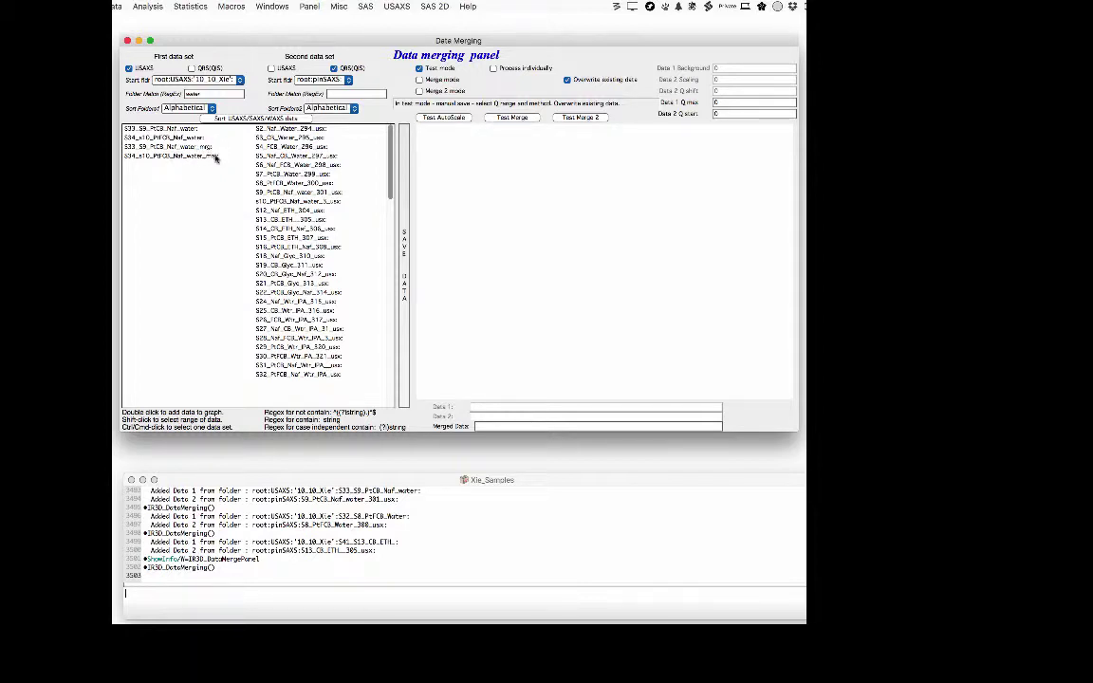
- Clear the water filter from the first list to show all USAXS samples
{"action": "left_click", "coordinate": [202, 93]}
{"action": "key", "text": "BackSpace"}
{"action": "key", "text": "BackSpace"}
{"action": "key", "text": "BackSpace"}
{"action": "key", "text": "BackSpace"}
{"action": "key", "text": "BackSpace"}
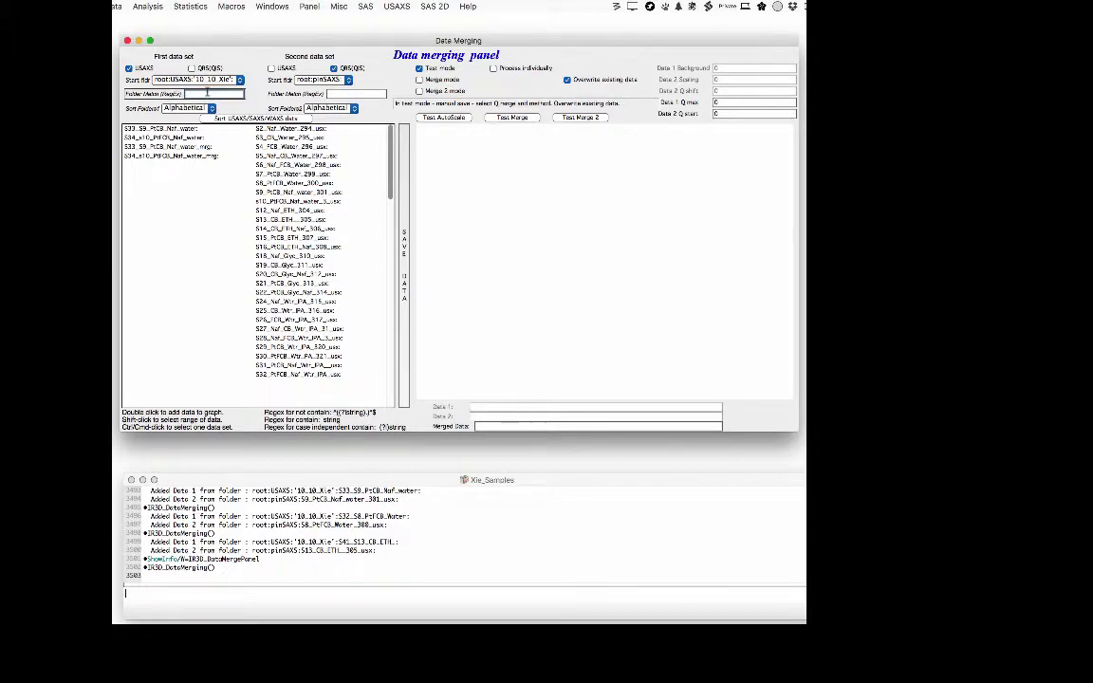
{"action": "key", "text": "Return"}
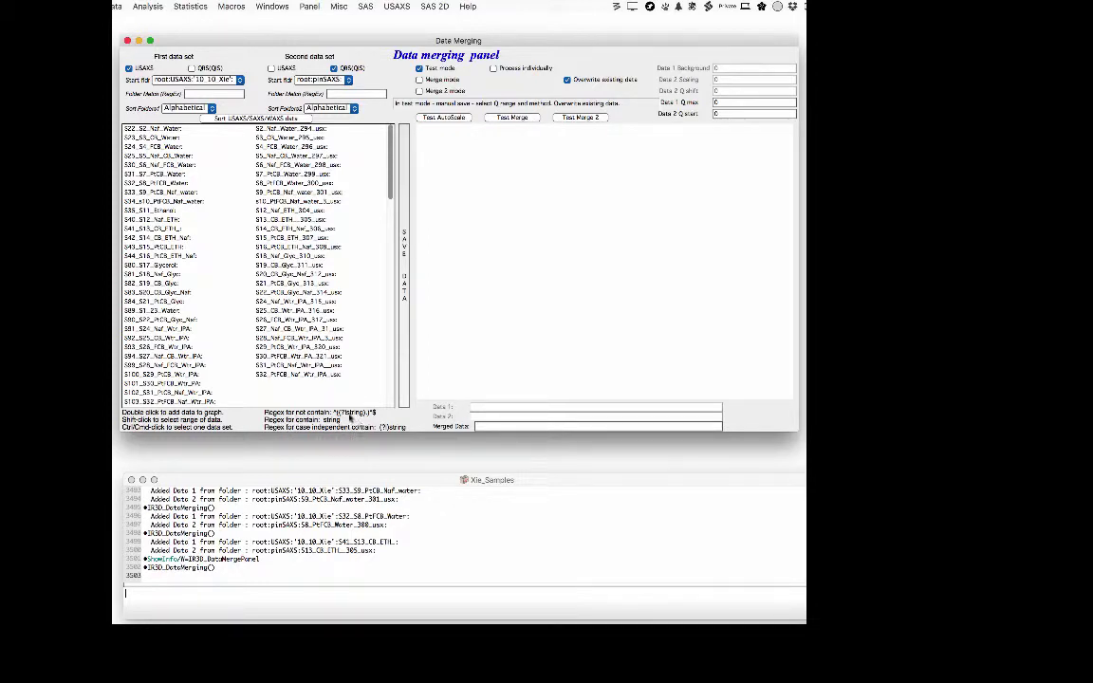
- Enter a '!str' exclusion regex in the first Folder Match field and review the list
{"action": "left_click", "coordinate": [190, 94]}
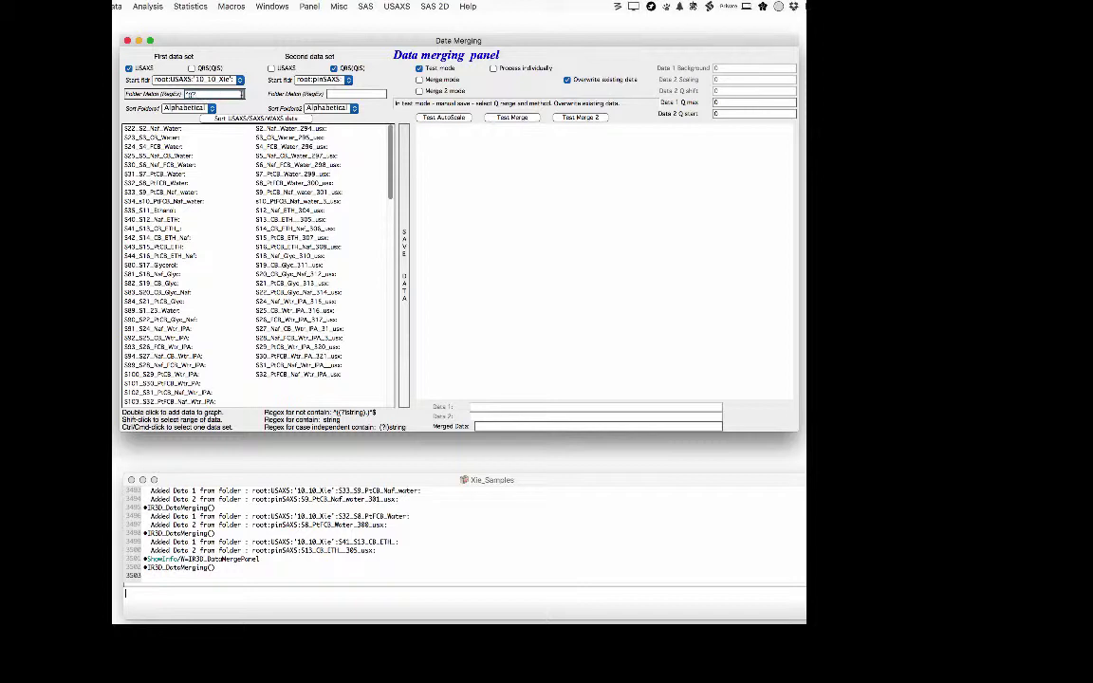
{"action": "type", "text": "!string).)*$"}
{"action": "key", "text": "Return"}
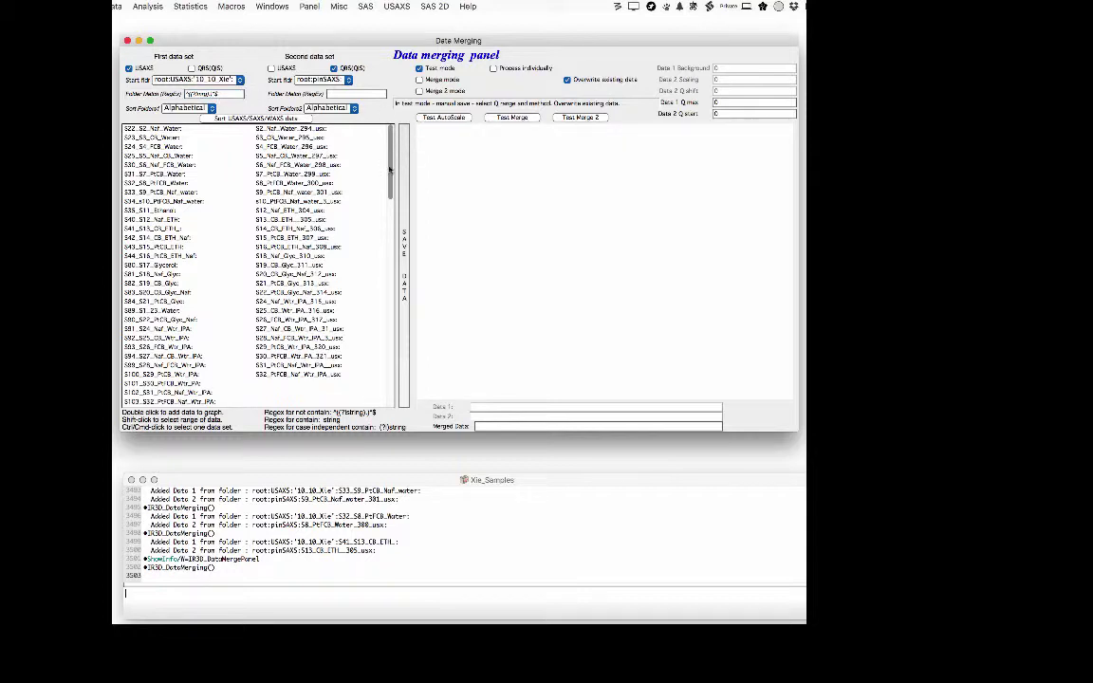
{"action": "scroll", "coordinate": [388, 186], "scroll_direction": "down", "scroll_amount": 5}
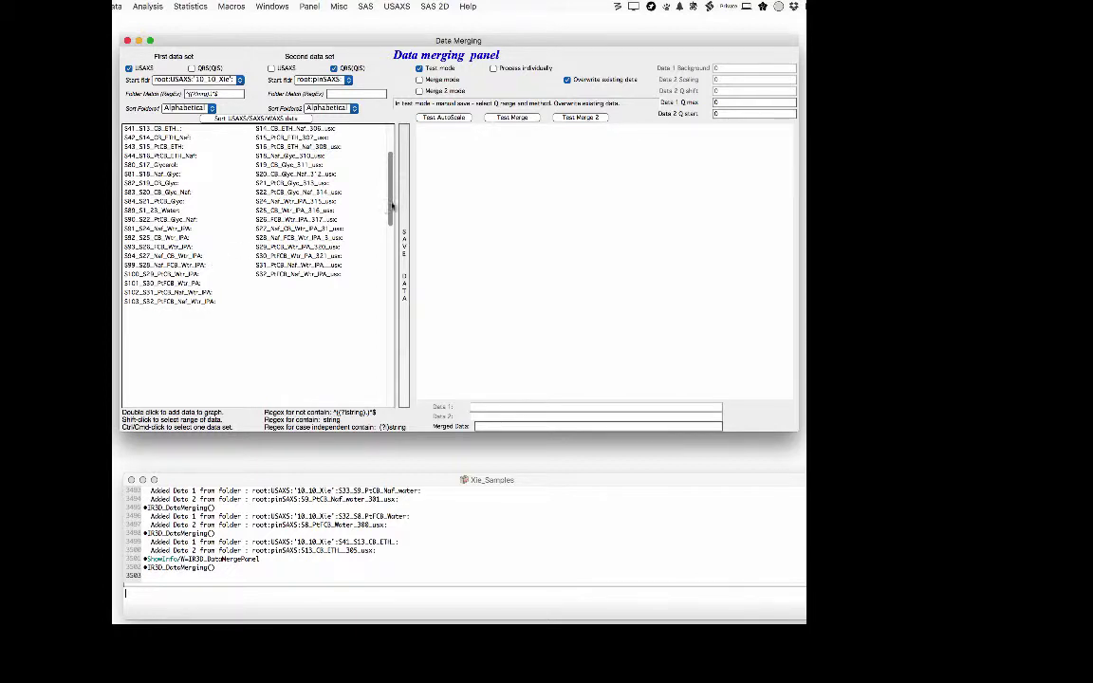
{"action": "scroll", "coordinate": [392, 206], "scroll_direction": "up", "scroll_amount": 5}
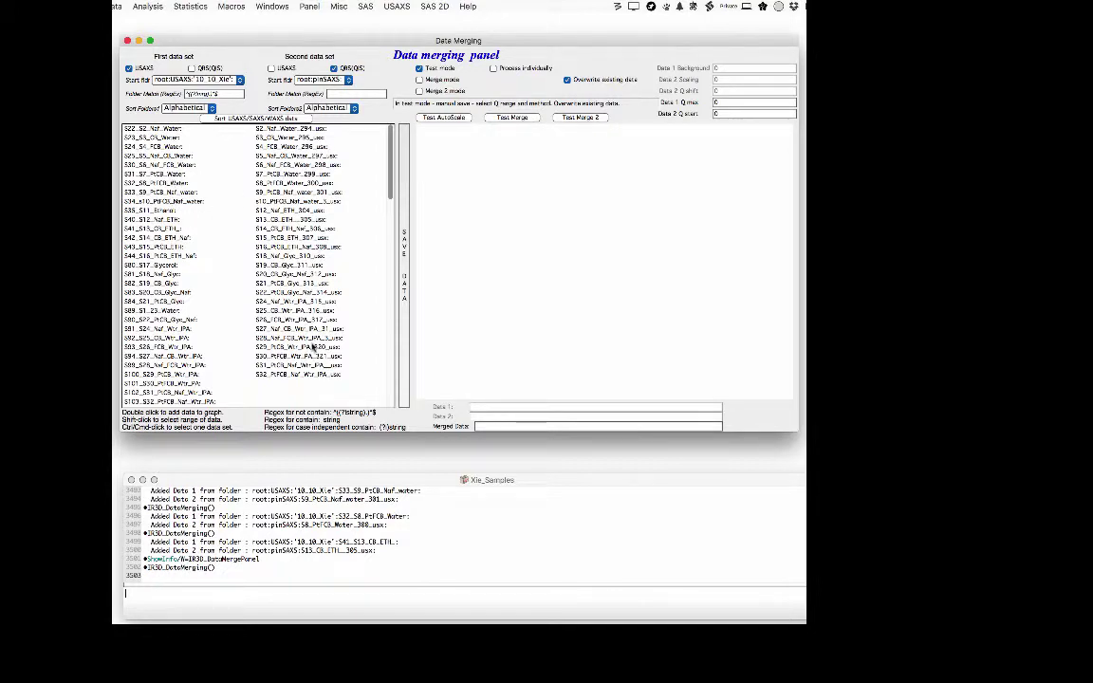
{"action": "left_click", "coordinate": [213, 109]}
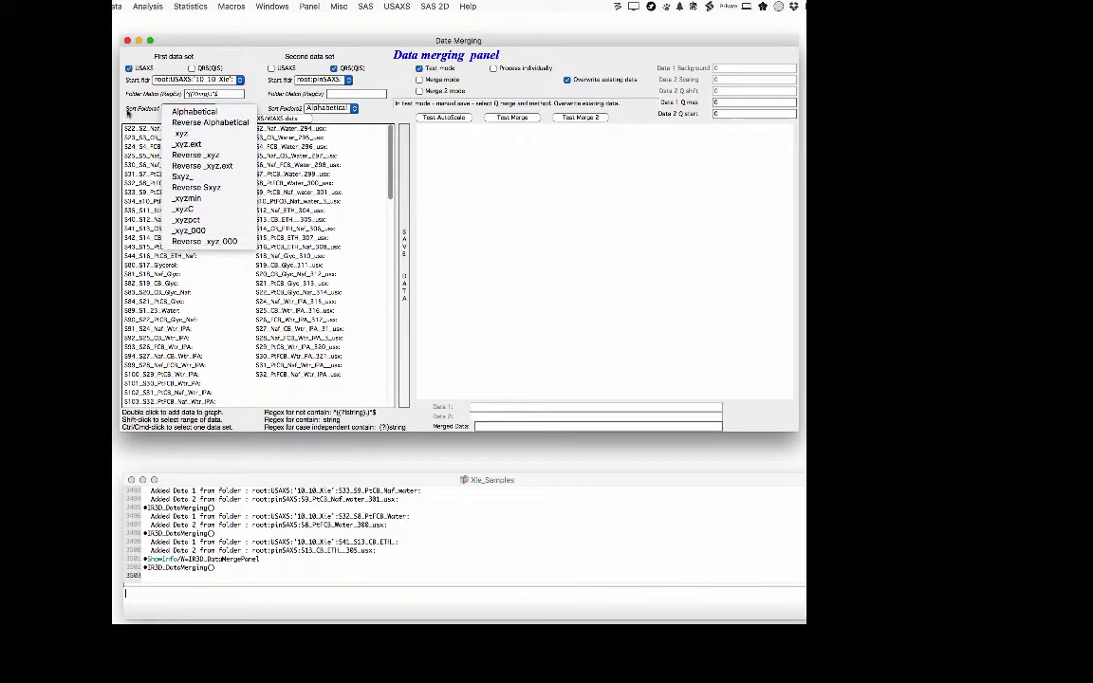
{"action": "left_click", "coordinate": [268, 98]}
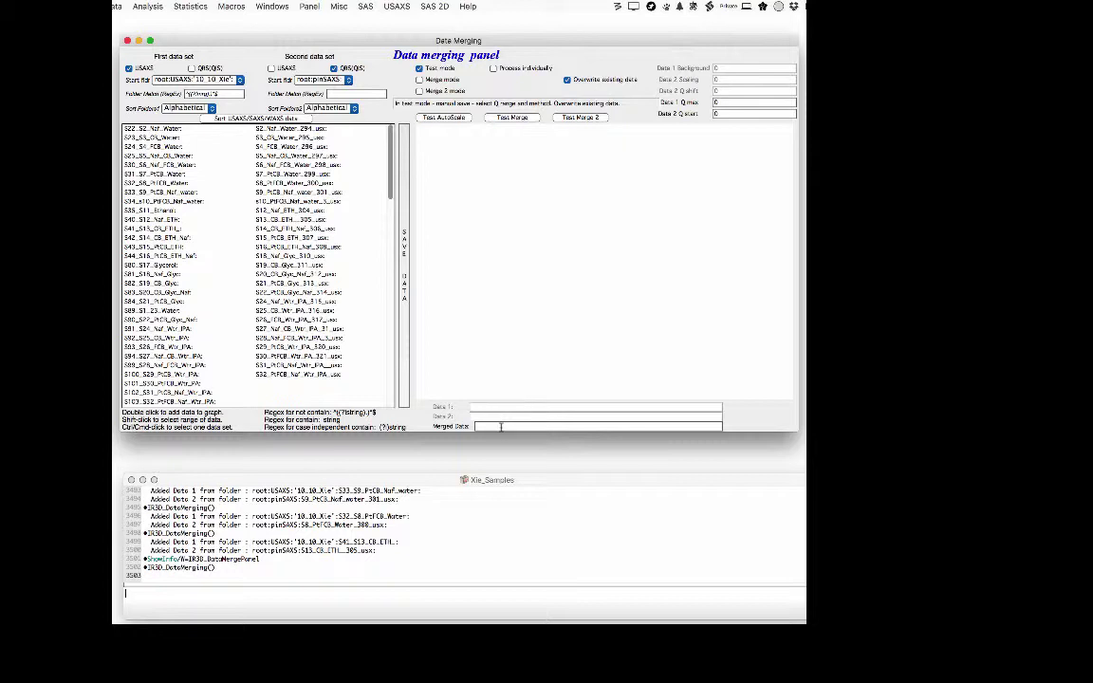
- Load S30_S6_Naf_PCB_Water as Data 1 and S6_Naf_PCB_Water_298 as Data 2 on the graph
{"action": "left_click", "coordinate": [159, 165]}
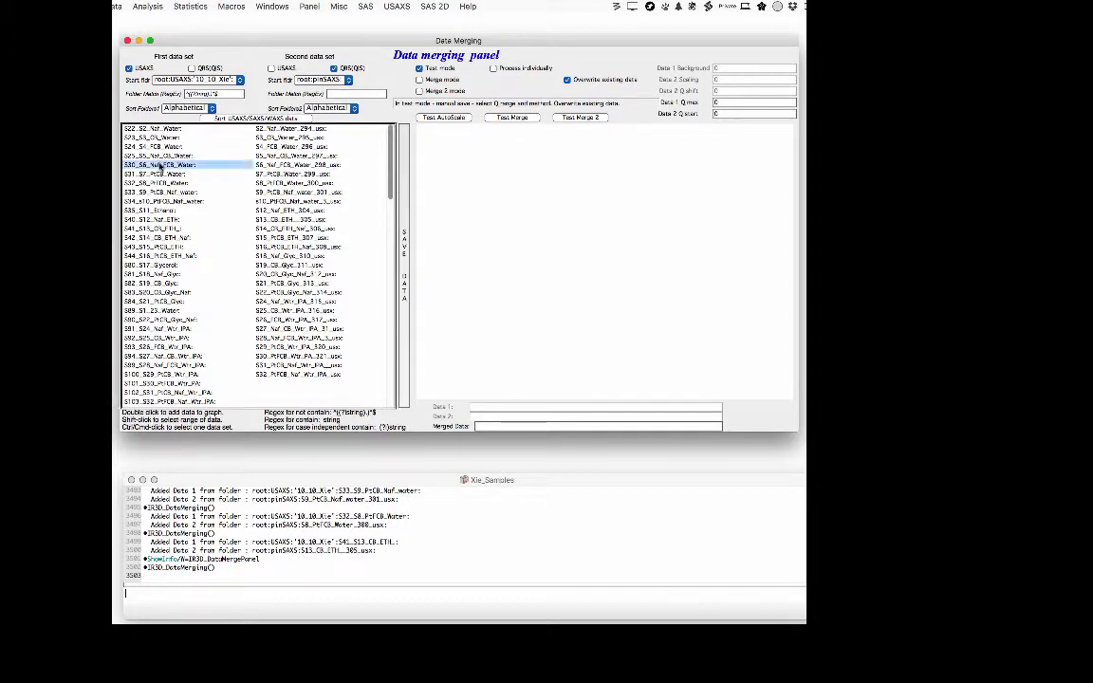
{"action": "left_click", "coordinate": [159, 165]}
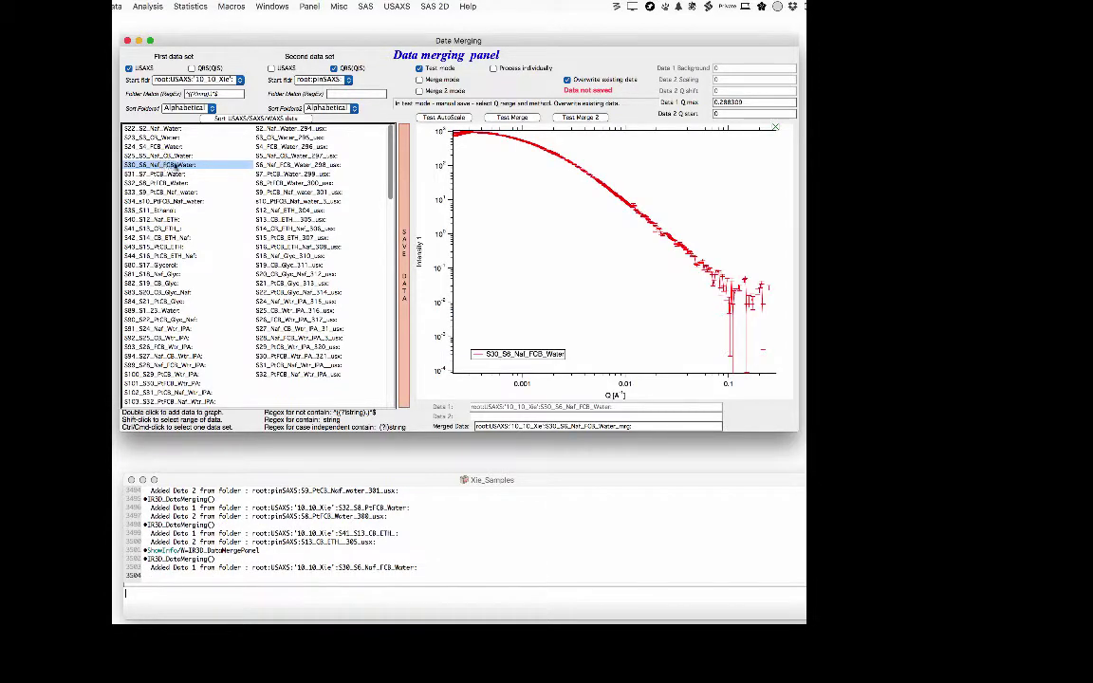
{"action": "double_click", "coordinate": [278, 166]}
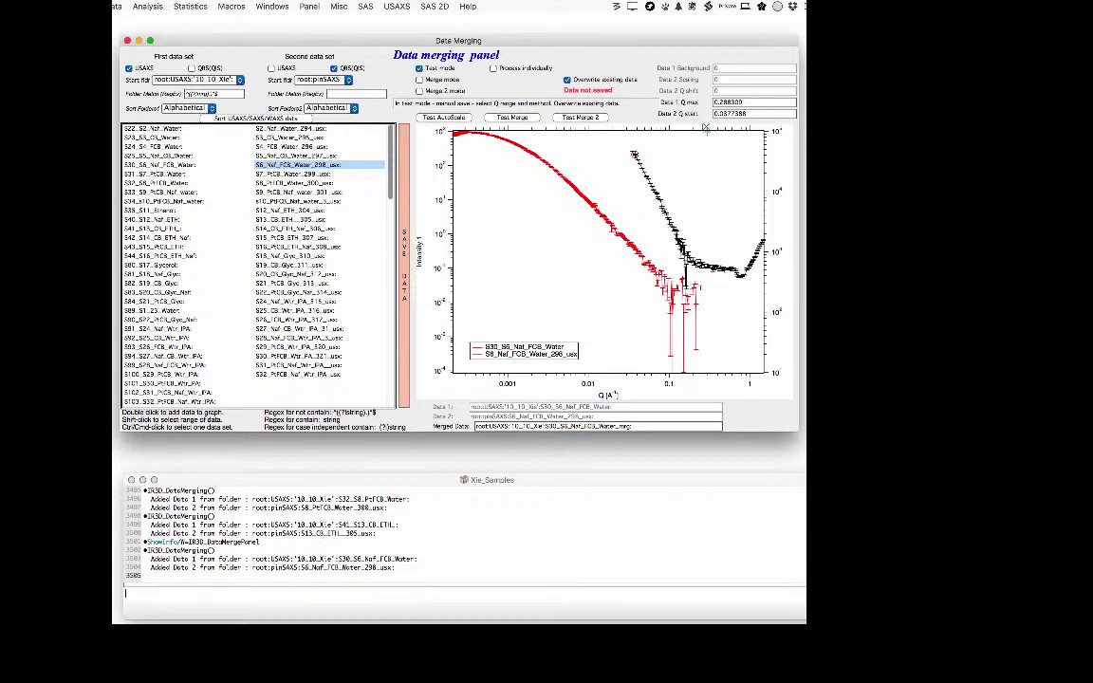
{"action": "left_click", "coordinate": [636, 123]}
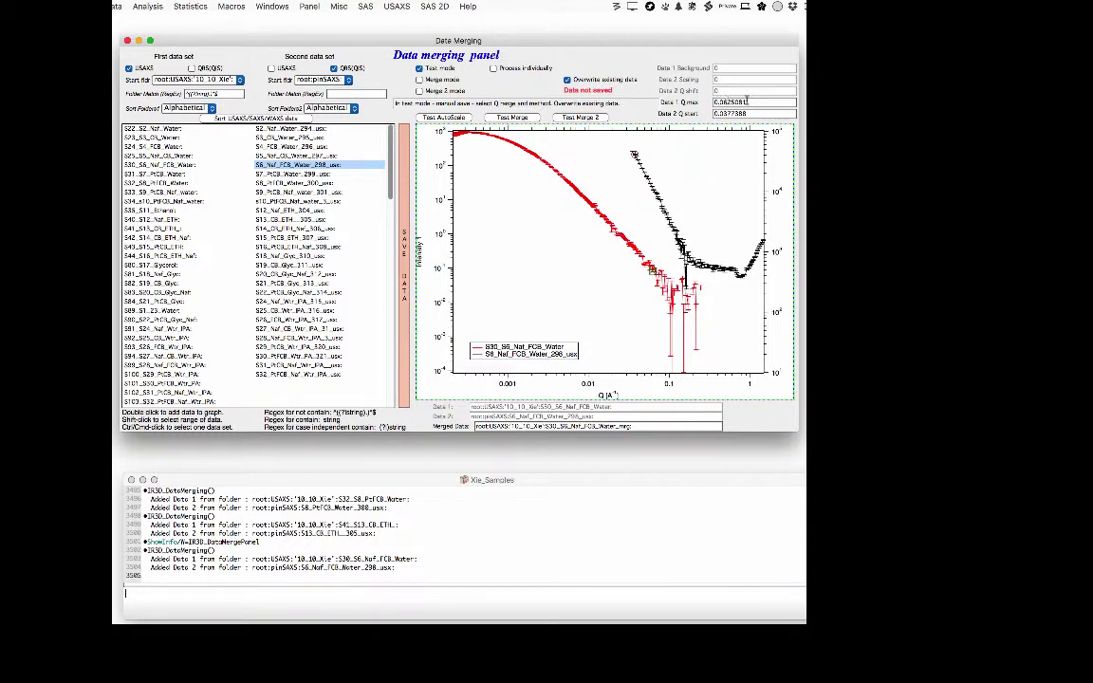
- Set Data 1 Q max to 0.06 and move the Data 2 Q start cursor to about 0.0407
{"action": "left_click", "coordinate": [753, 101]}
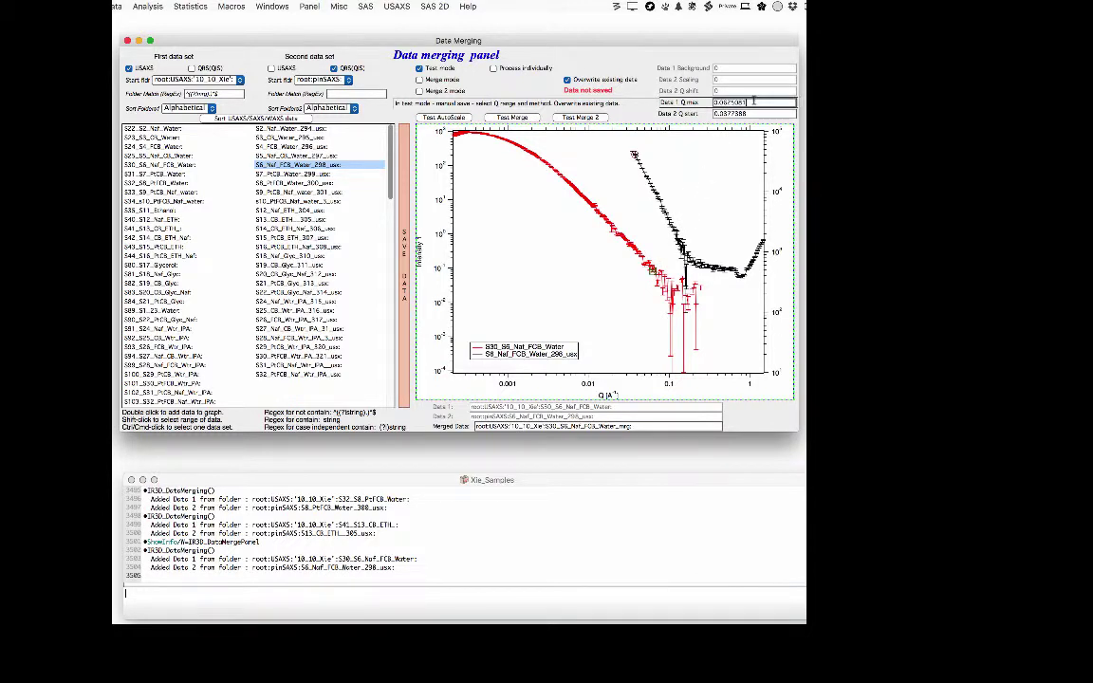
{"action": "type", "text": "0.06"}
{"action": "key", "text": "Return"}
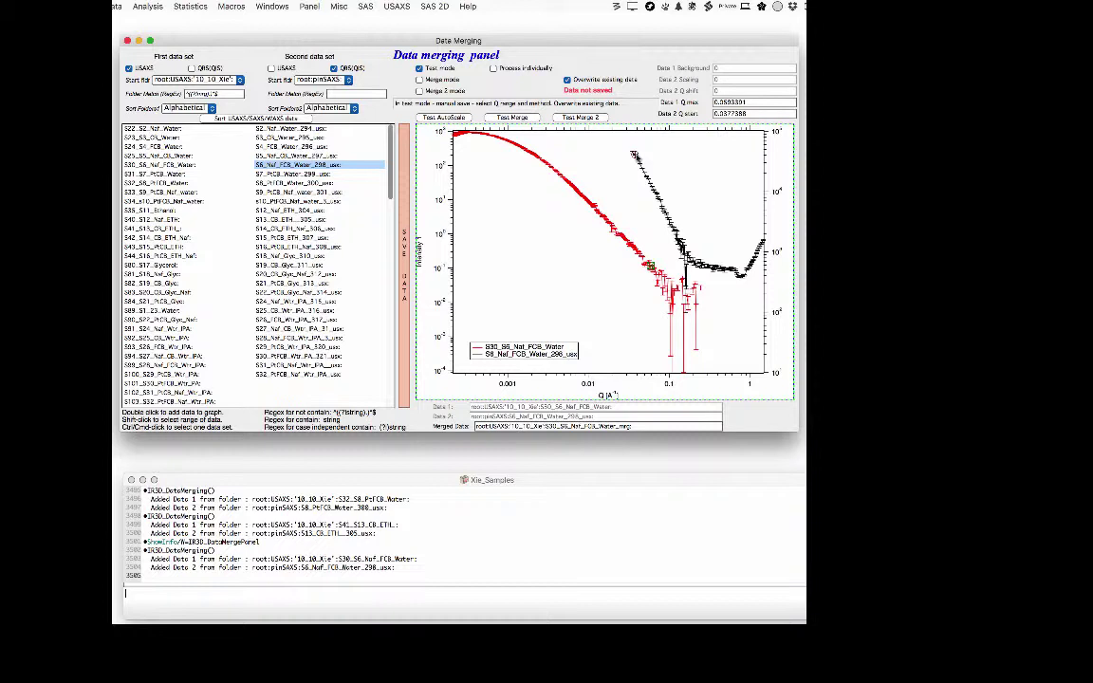
{"action": "left_click_drag", "start_coordinate": [633, 154], "coordinate": [637, 160]}
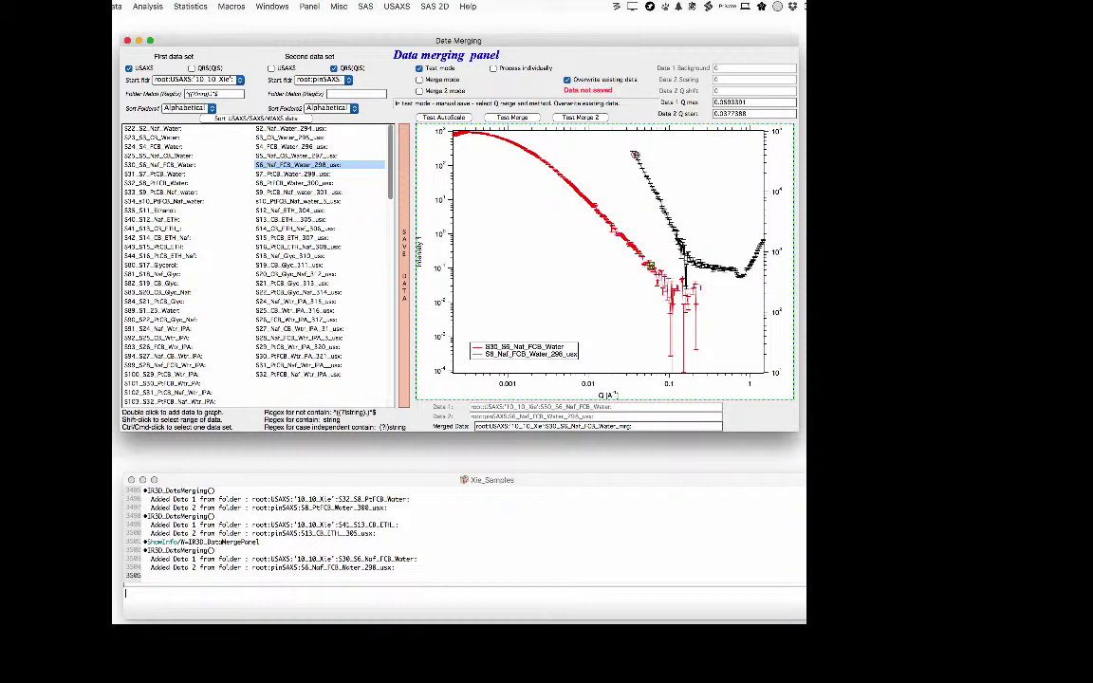
{"action": "double_click", "coordinate": [727, 113]}
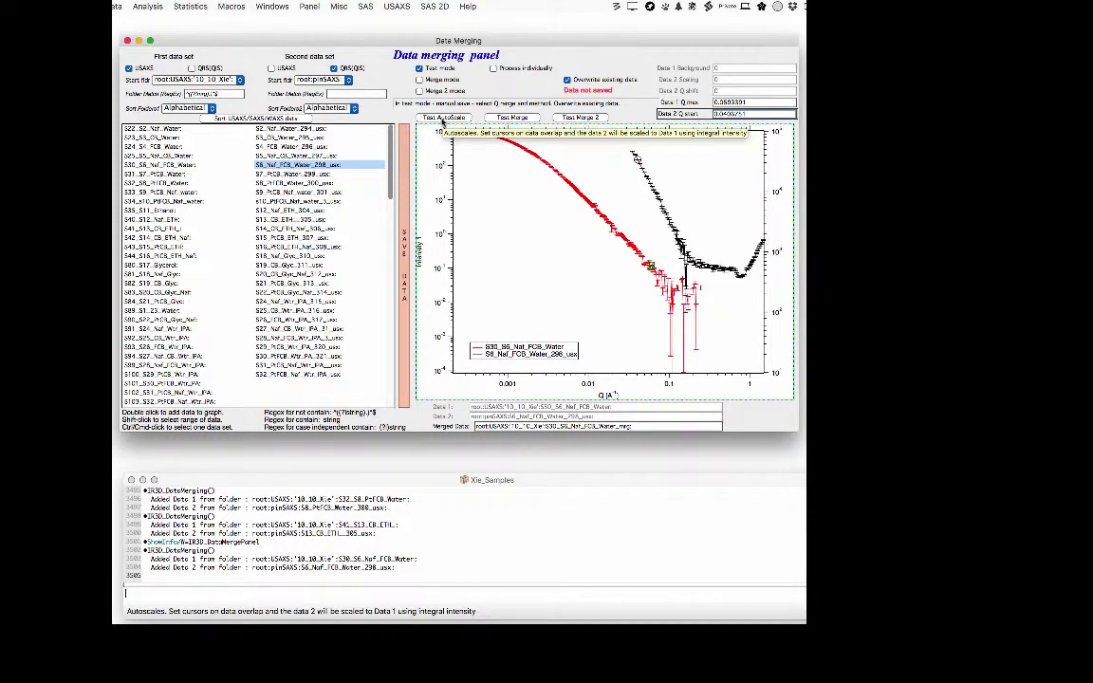
- Autoscale Data 2, extend the overlap end to about 0.081, and test-merge with fitted background
{"action": "left_click", "coordinate": [443, 118]}
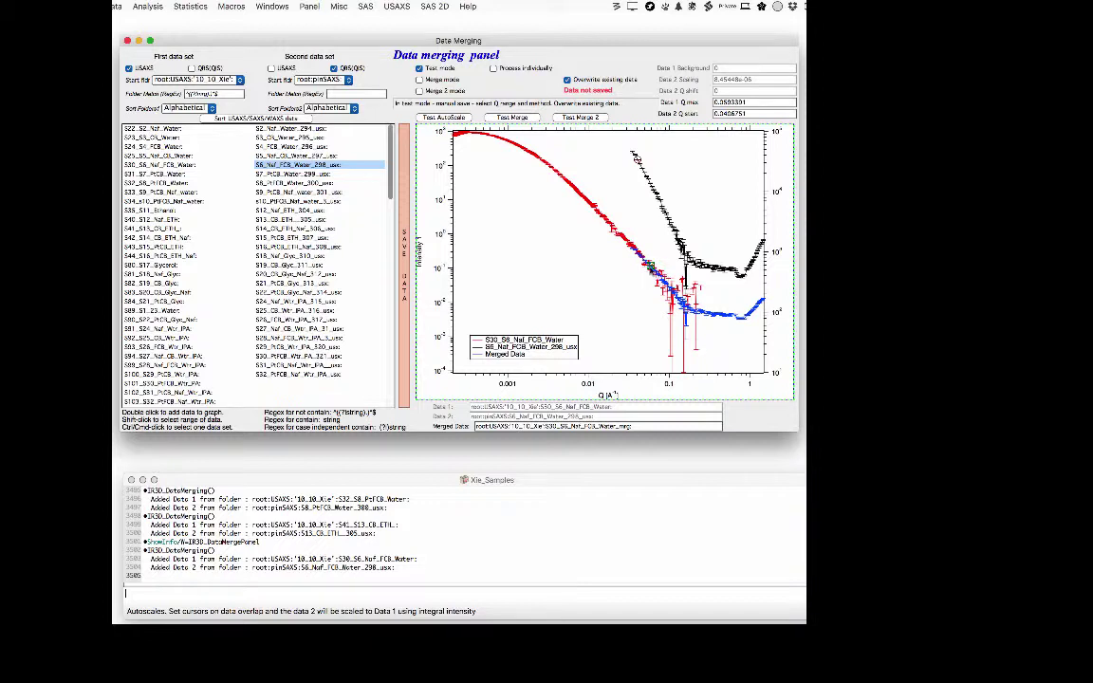
{"action": "left_click_drag", "start_coordinate": [651, 266], "coordinate": [661, 275]}
{"action": "left_click", "coordinate": [439, 117]}
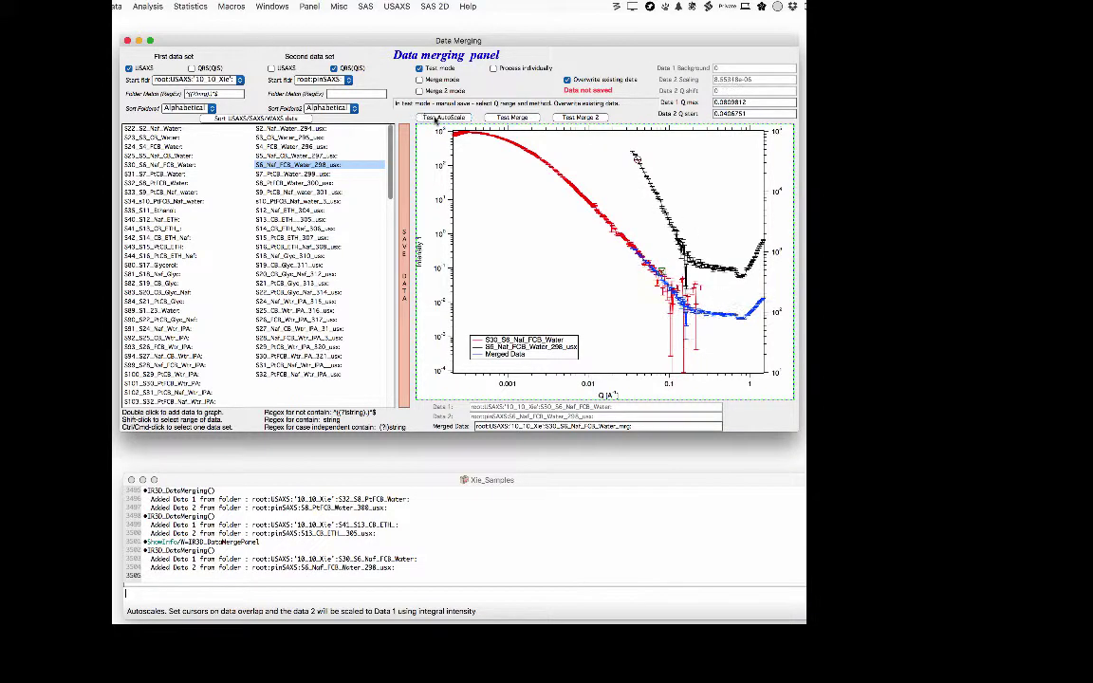
{"action": "left_click", "coordinate": [716, 81]}
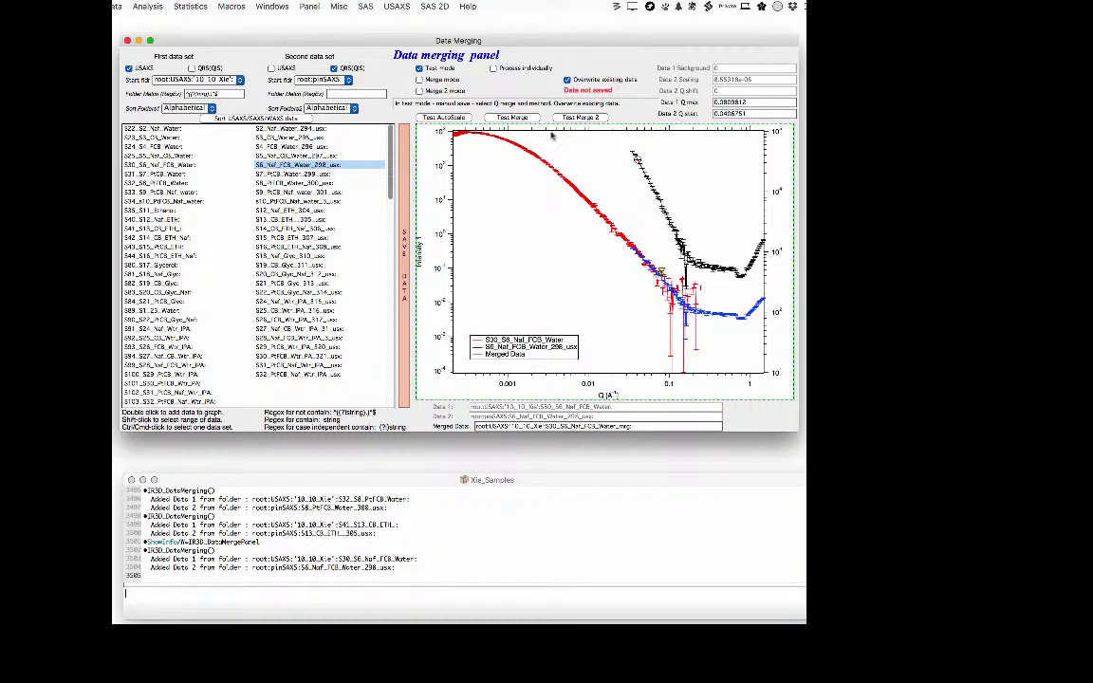
{"action": "left_click", "coordinate": [513, 117]}
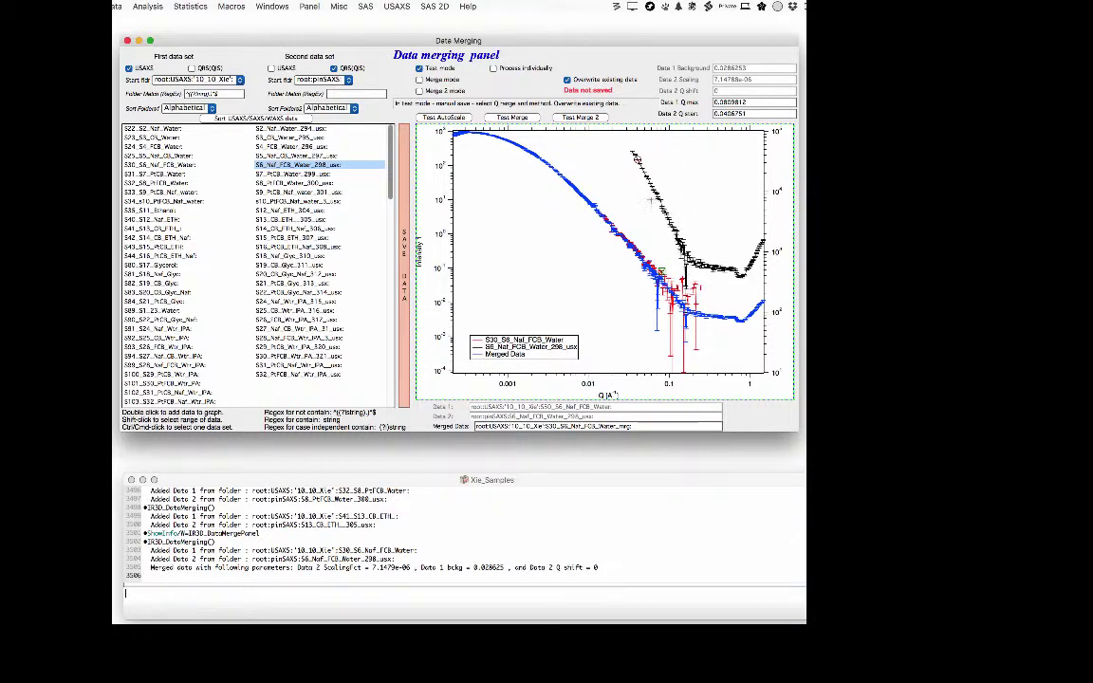
- Test-merge with a fitted Q shift (0.0017422), then rerun the plain zero-shift test merge
{"action": "left_click", "coordinate": [596, 118]}
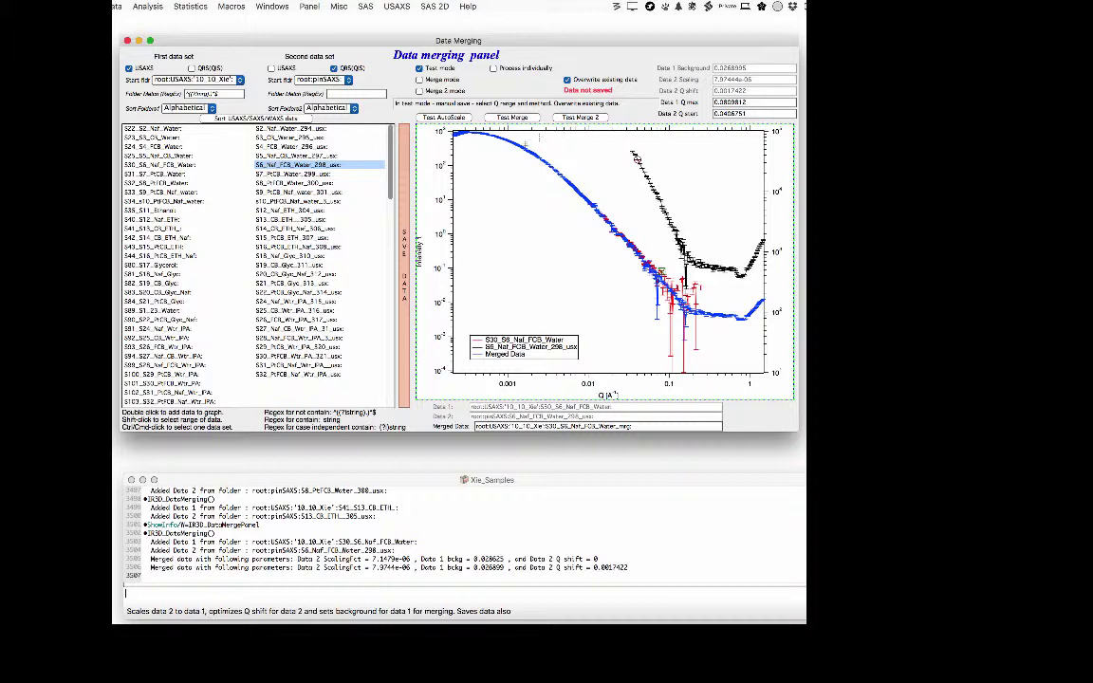
{"action": "left_click", "coordinate": [522, 118]}
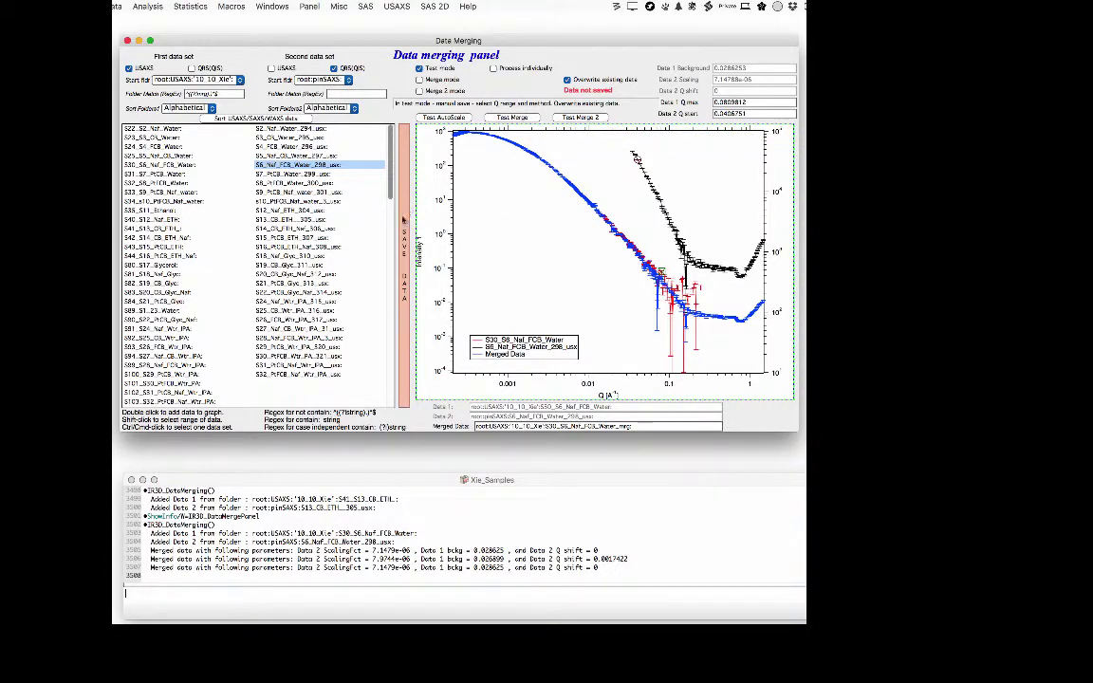
- Save the merged data to S30_S6_Naf_FCB_Water_mrg and highlight the save confirmation in the history log
{"action": "left_click", "coordinate": [404, 235]}
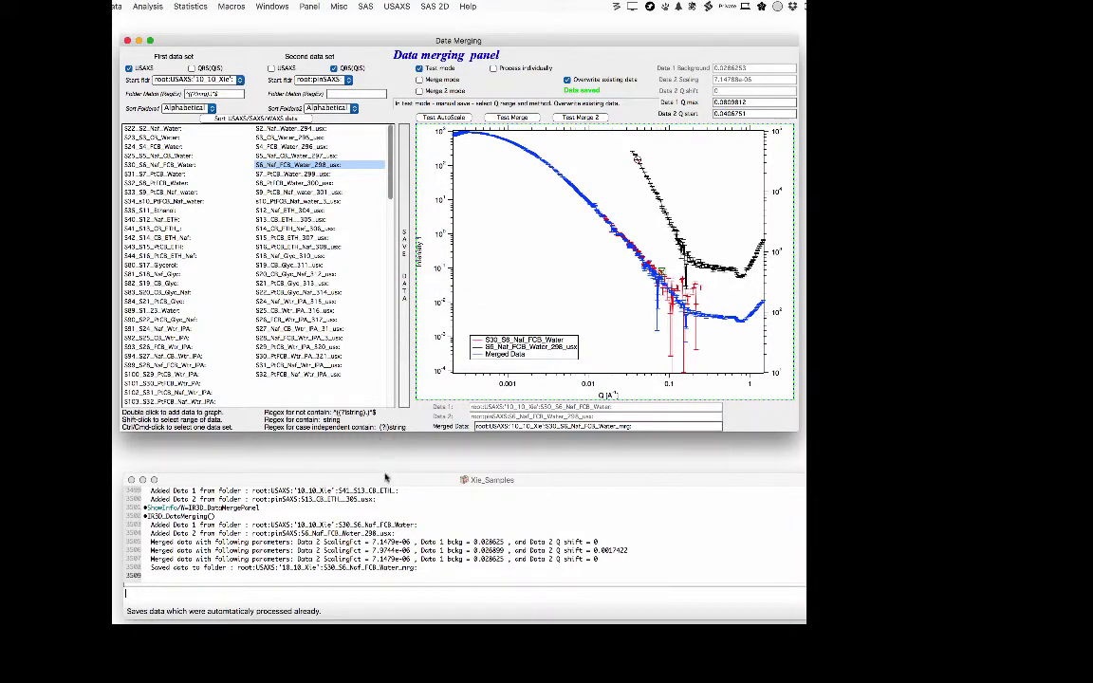
{"action": "left_click_drag", "start_coordinate": [385, 477], "coordinate": [385, 462]}
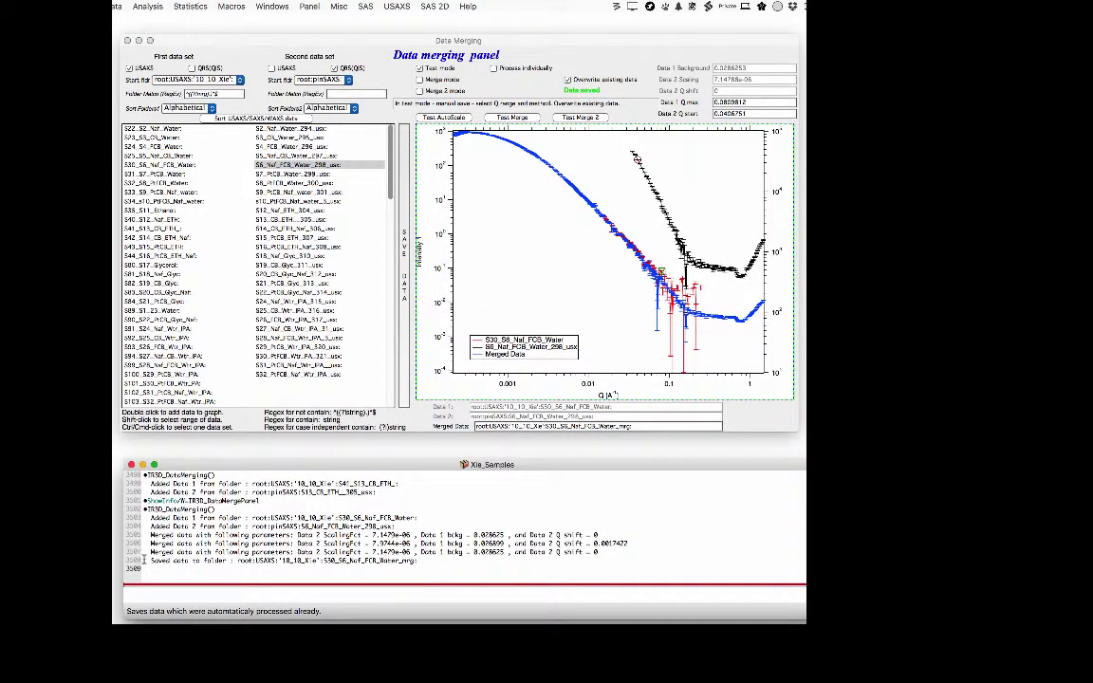
{"action": "left_click_drag", "start_coordinate": [420, 551], "coordinate": [419, 560]}
{"action": "left_click_drag", "start_coordinate": [135, 535], "coordinate": [135, 557]}
{"action": "left_click", "coordinate": [135, 561]}
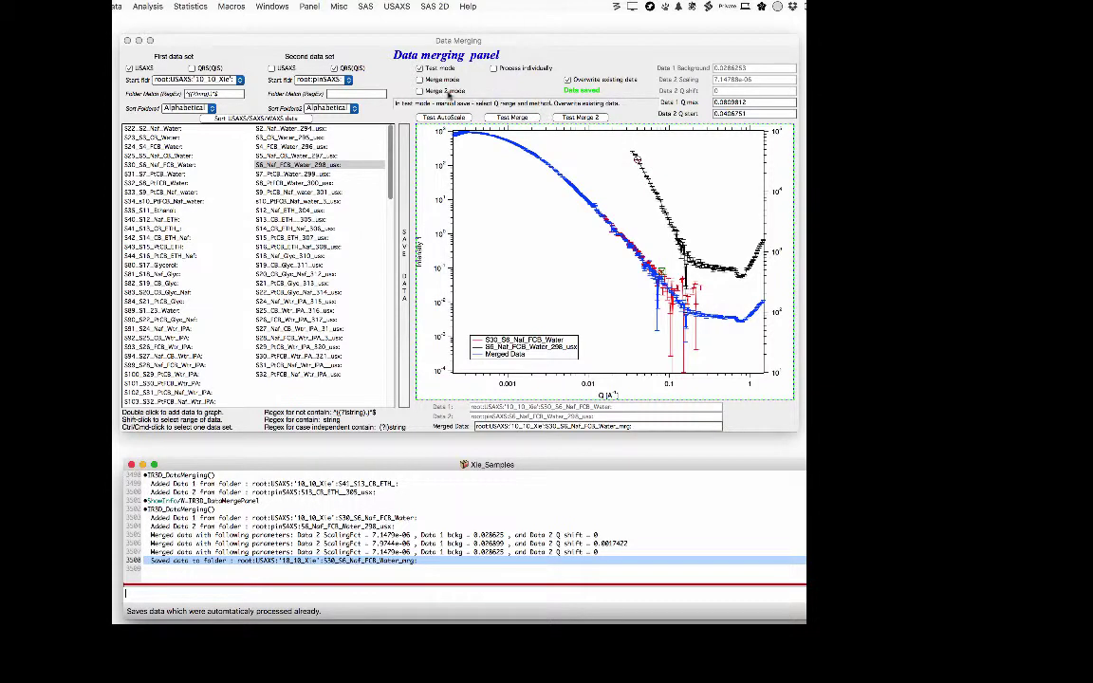
- Turn on standard Merge mode with Process individually and Save immediately
{"action": "left_click", "coordinate": [419, 79]}
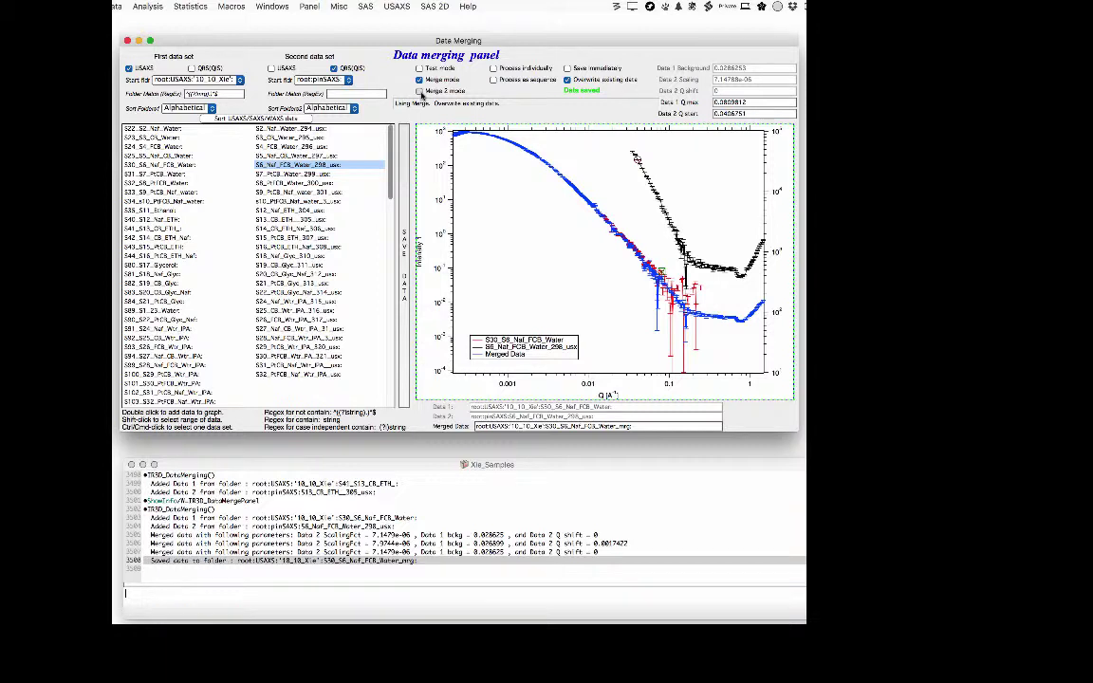
{"action": "left_click", "coordinate": [419, 91]}
{"action": "left_click", "coordinate": [420, 79]}
{"action": "left_click", "coordinate": [494, 68]}
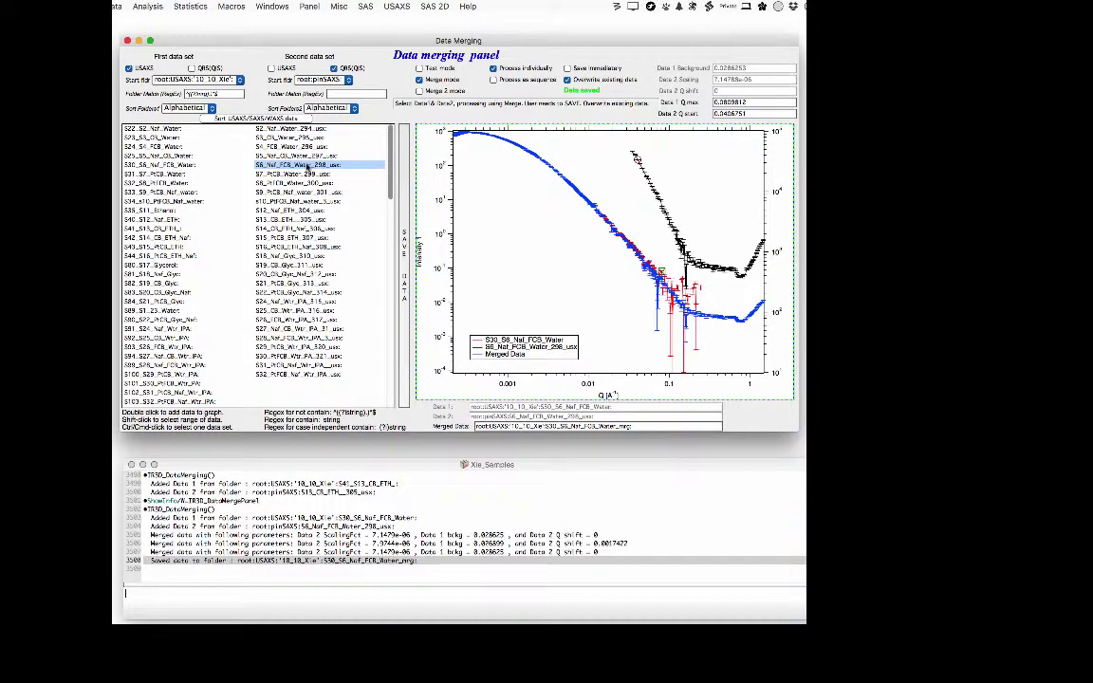
{"action": "left_click", "coordinate": [567, 68]}
- Merge S25 with S5_Naf_CB_Water_297 and confirm the merge parameters and saved data in the history log
{"action": "double_click", "coordinate": [152, 156]}
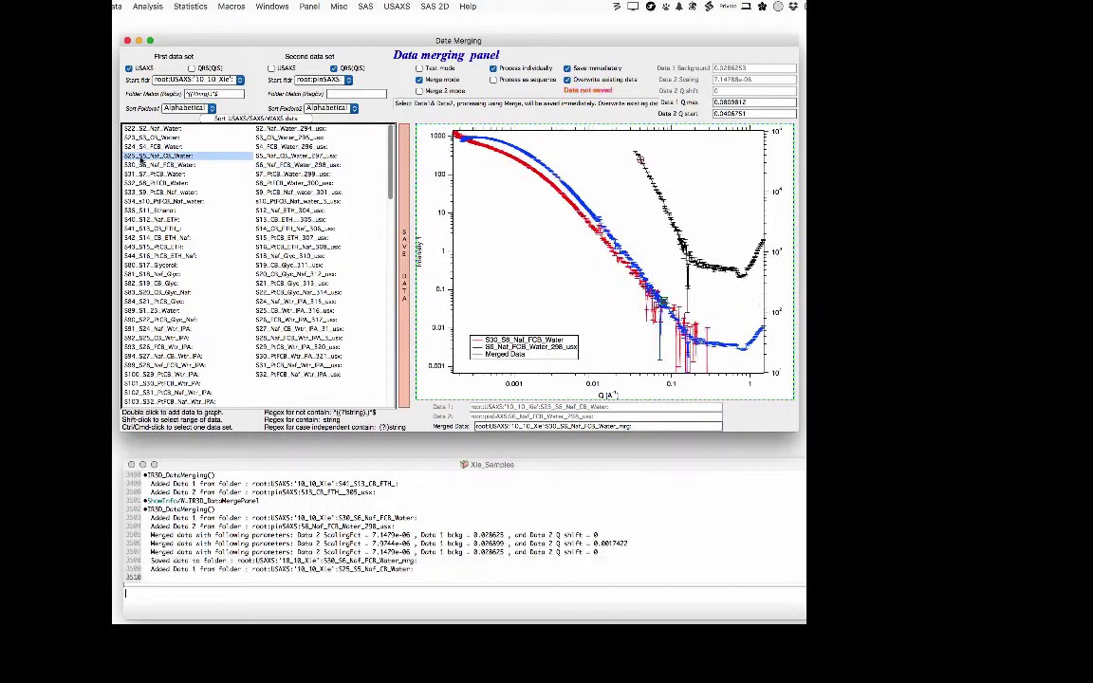
{"action": "left_click", "coordinate": [295, 156]}
{"action": "double_click", "coordinate": [294, 156]}
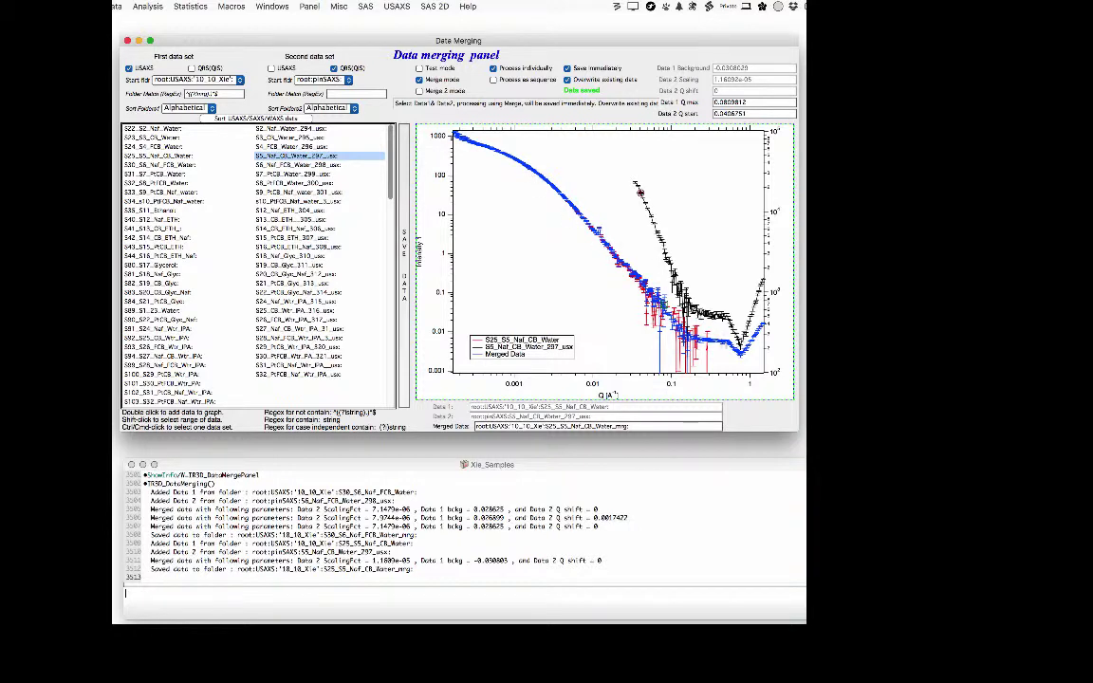
{"action": "left_click", "coordinate": [134, 560]}
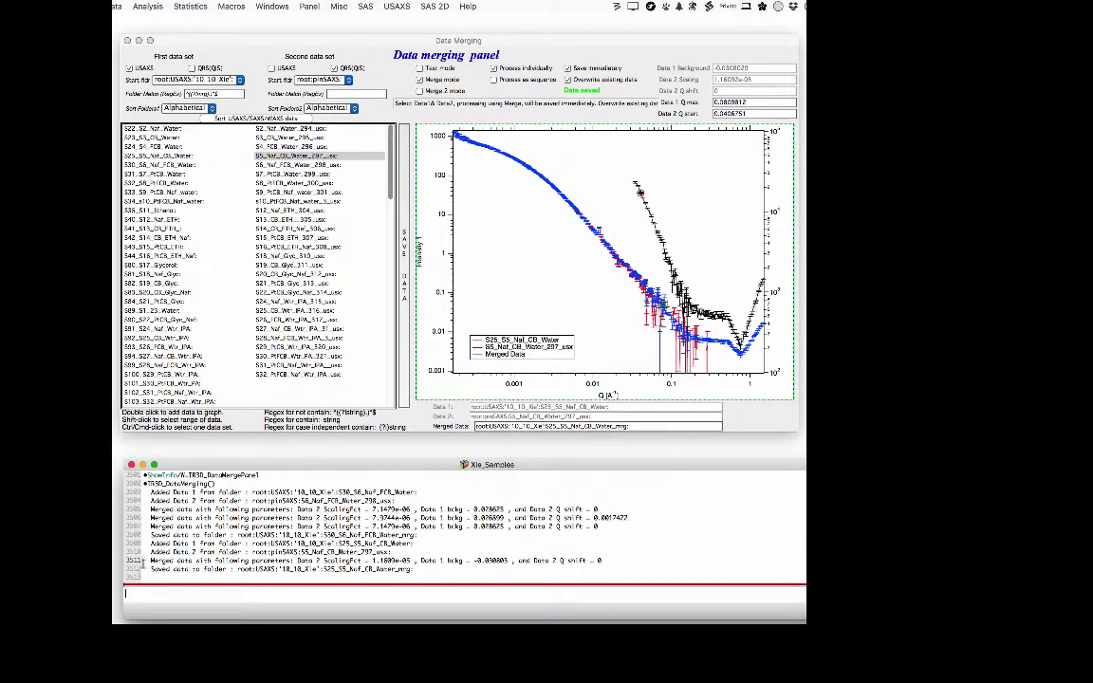
{"action": "left_click", "coordinate": [134, 561]}
{"action": "left_click", "coordinate": [140, 569]}
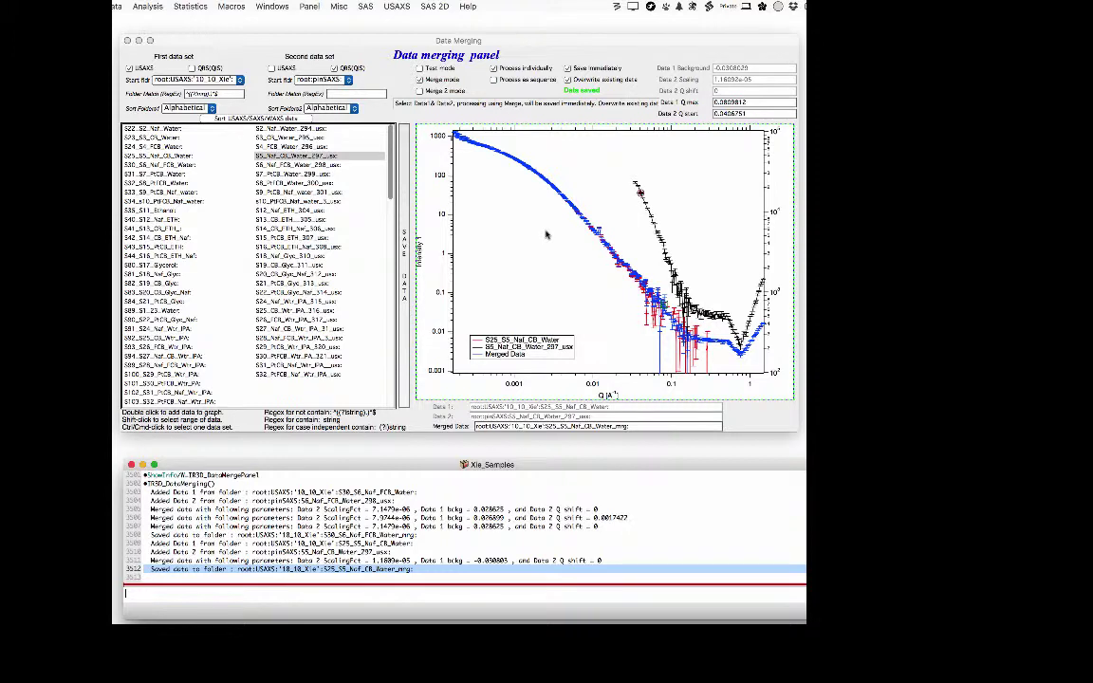
- Merge and save S30 with S6_Naf_FCB_Water_298, then S31 with S7_PCB_Water_299
{"action": "left_click", "coordinate": [165, 166]}
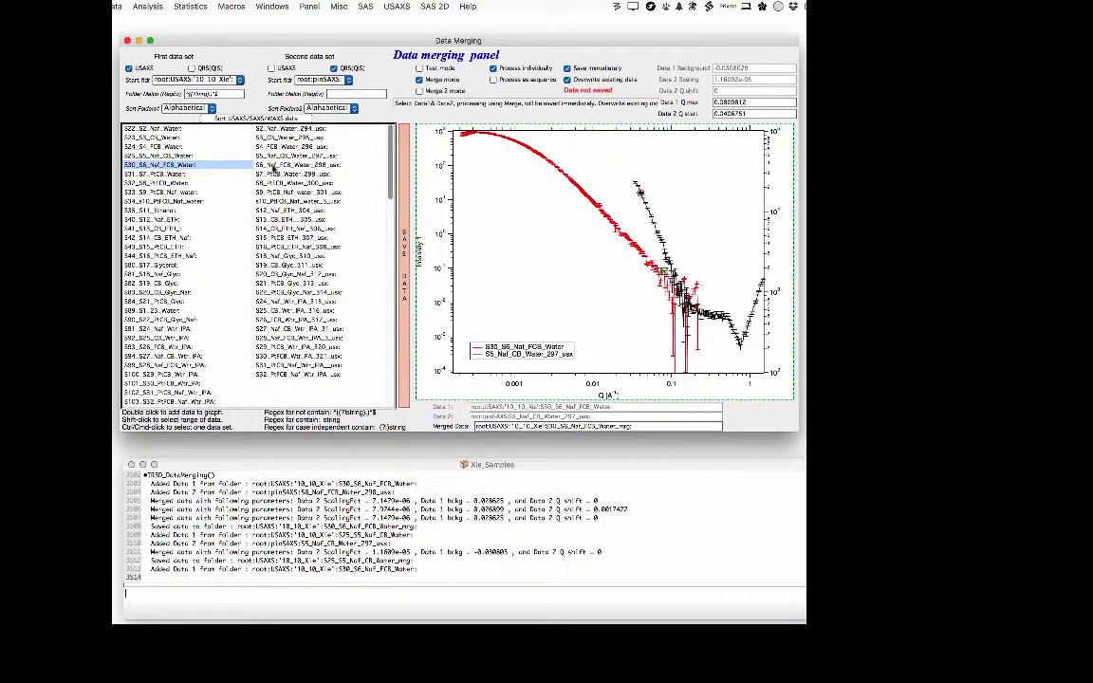
{"action": "left_click", "coordinate": [264, 166]}
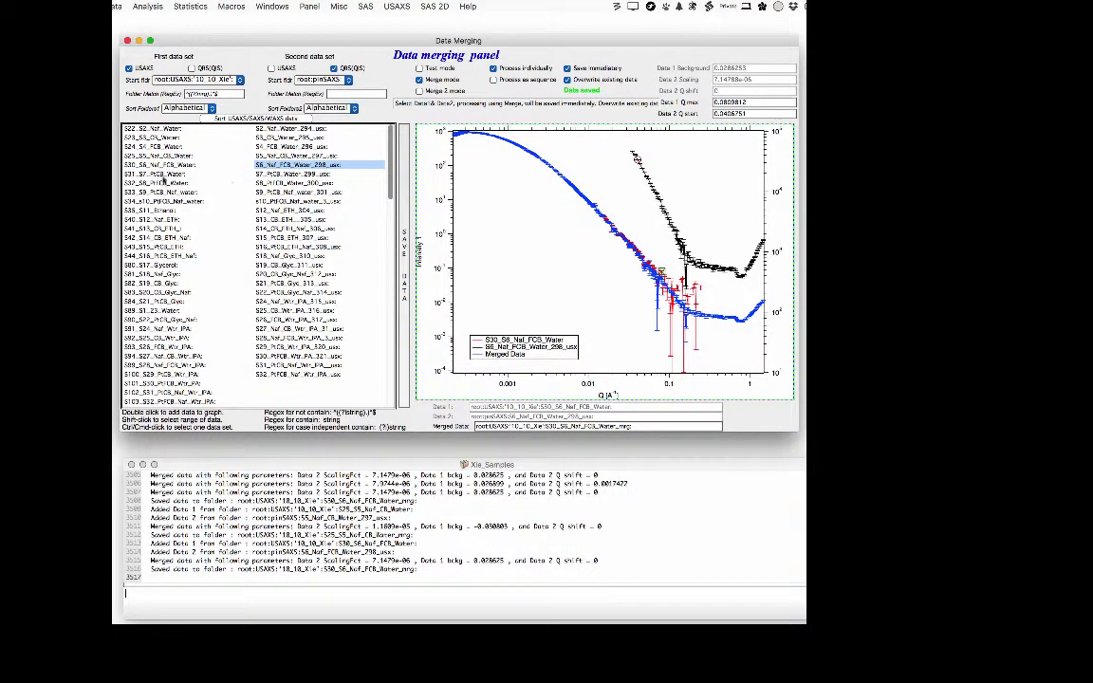
{"action": "left_click", "coordinate": [153, 175]}
{"action": "left_click", "coordinate": [290, 175]}
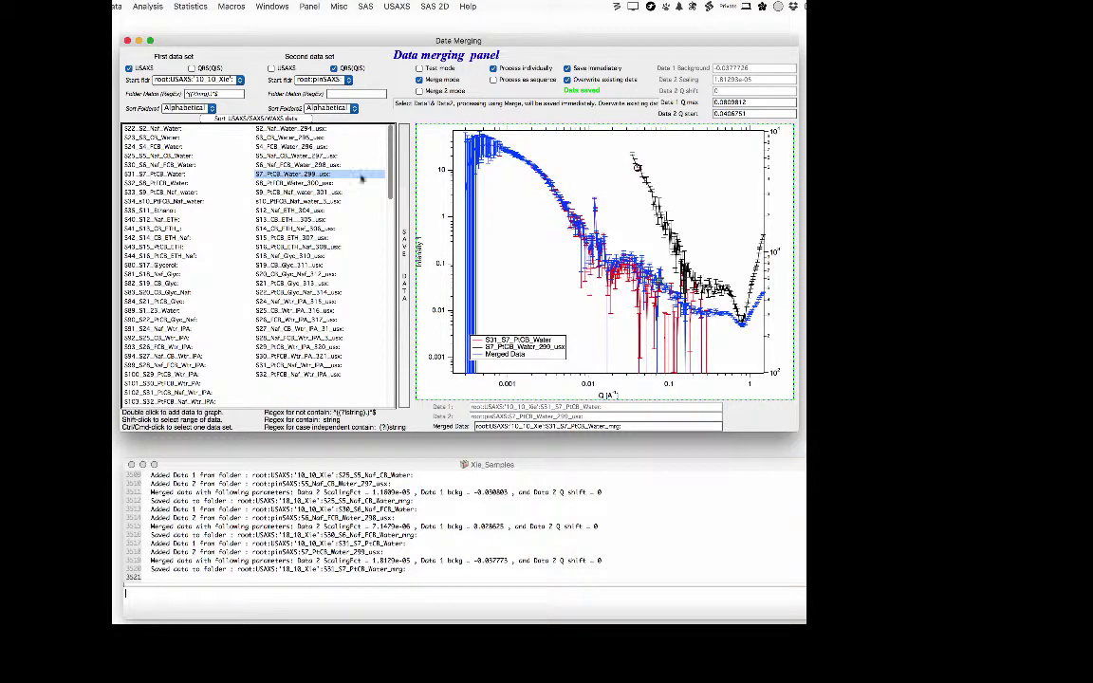
- Select S22_S2_Naf_Water through S34, enable Process as sequence, and merge-and-save all nine pairs
{"action": "left_click", "coordinate": [147, 127]}
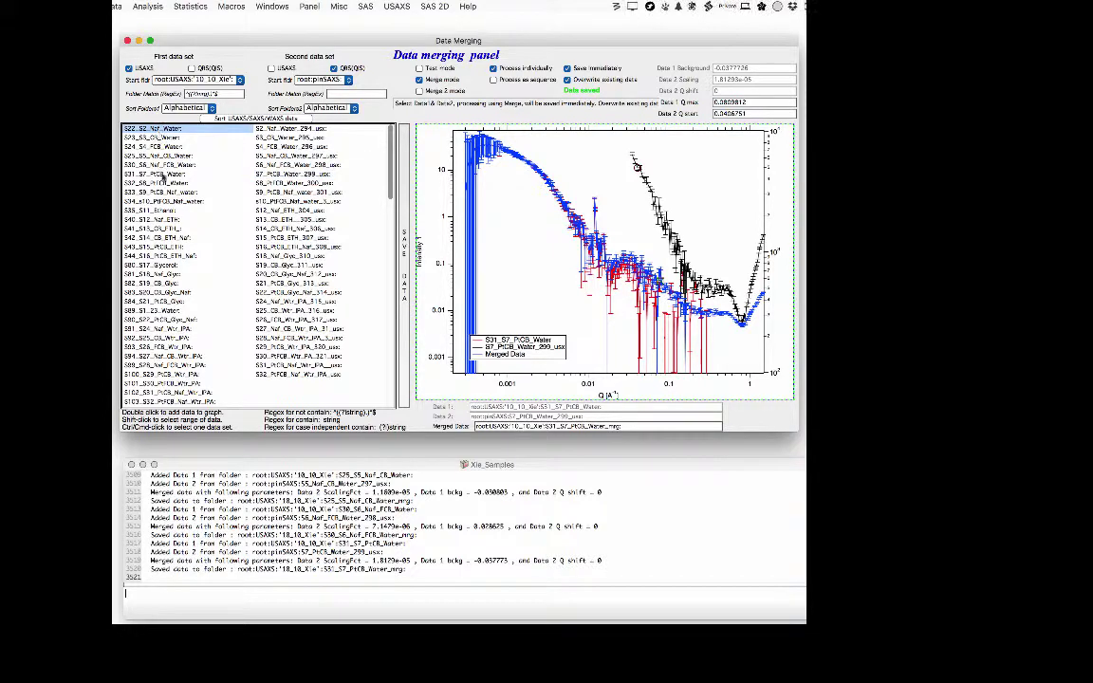
{"action": "left_click", "coordinate": [250, 201], "text": "shift"}
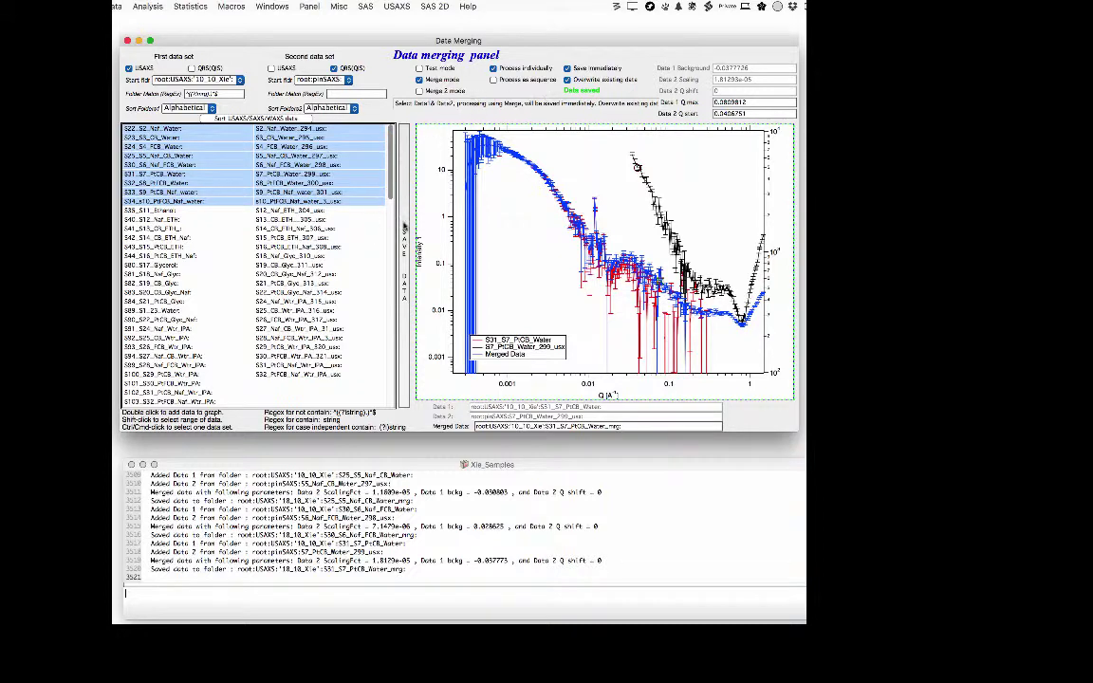
{"action": "left_click", "coordinate": [494, 79]}
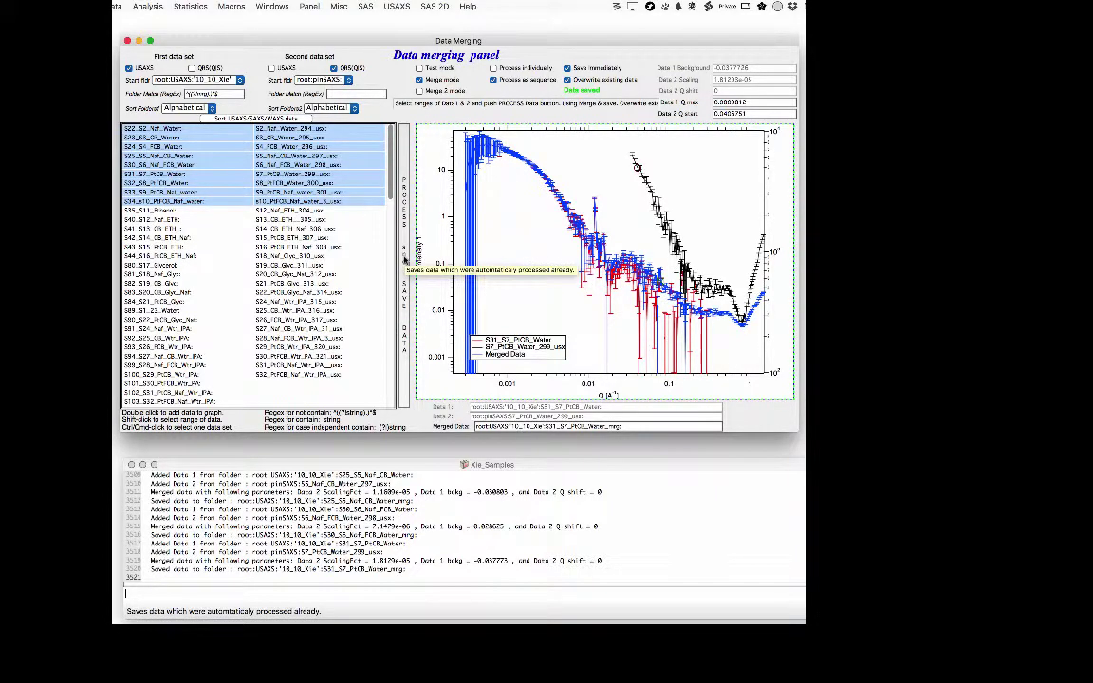
{"action": "left_click", "coordinate": [406, 258]}
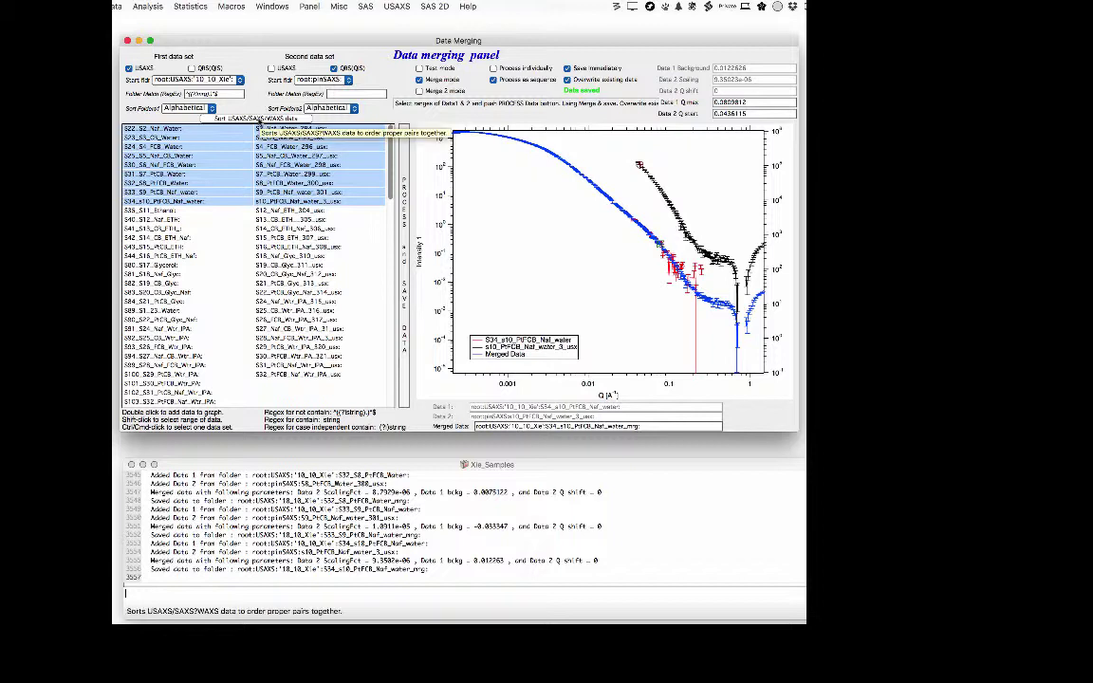
- Apply Sort USAXS/SAXS/WAXS data to pair the lists, then narrow the selection to one row
{"action": "left_click", "coordinate": [249, 119]}
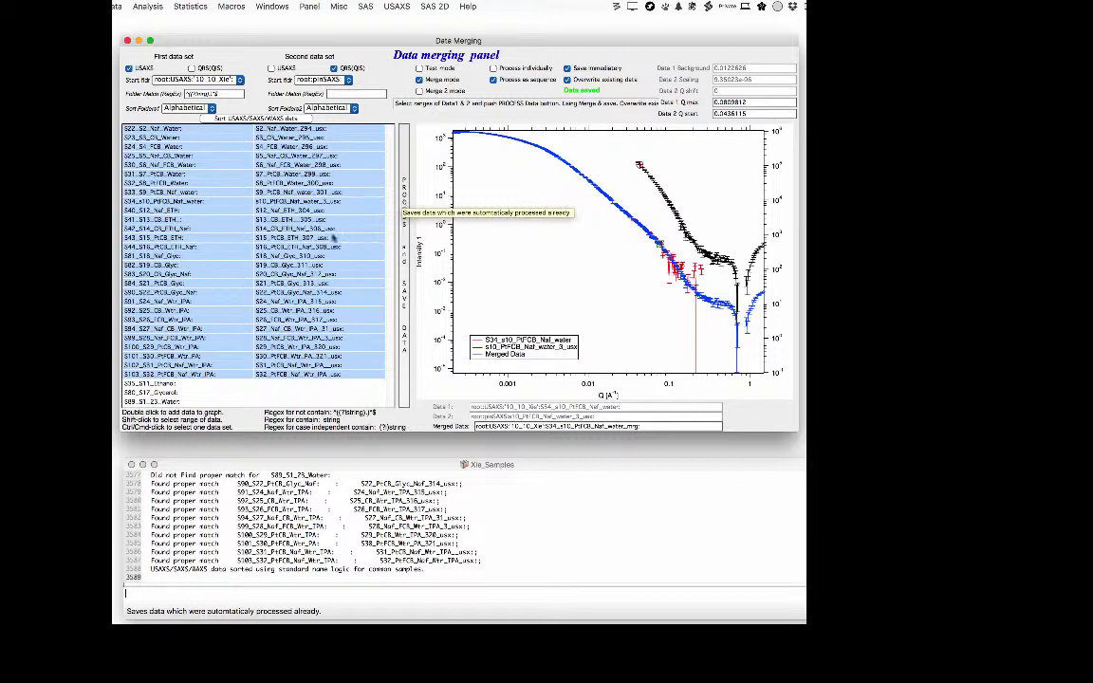
{"action": "left_click", "coordinate": [201, 181]}
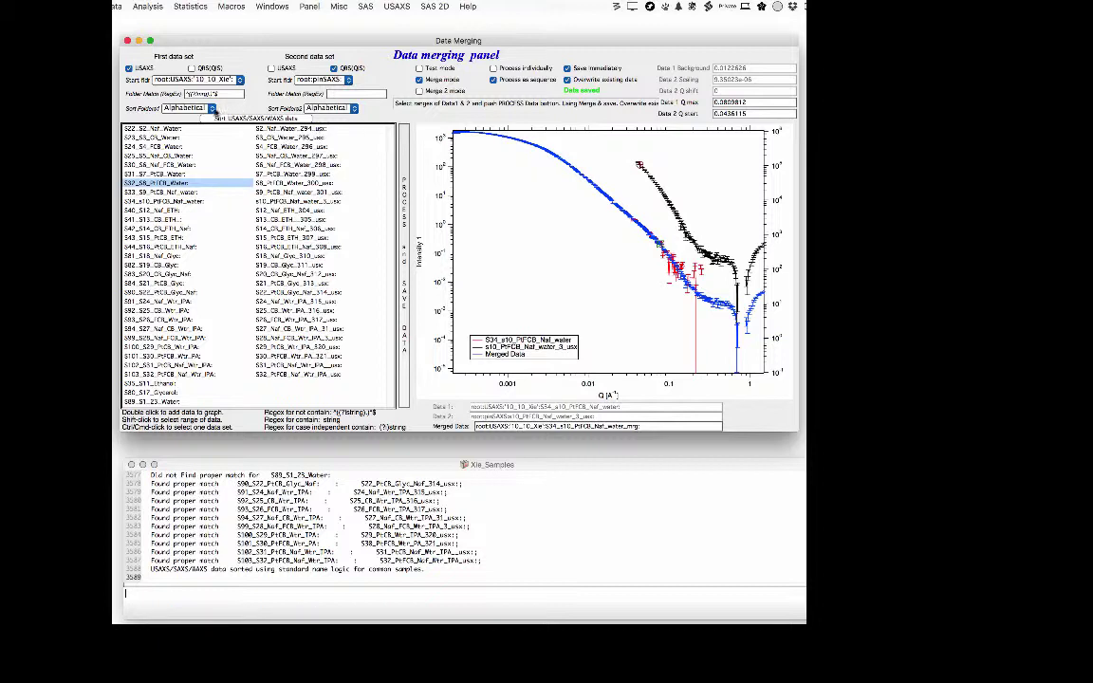
- Pick S22, S30, S42 and S91 in the first list and merge-and-save those four pairs
{"action": "left_click", "coordinate": [215, 109]}
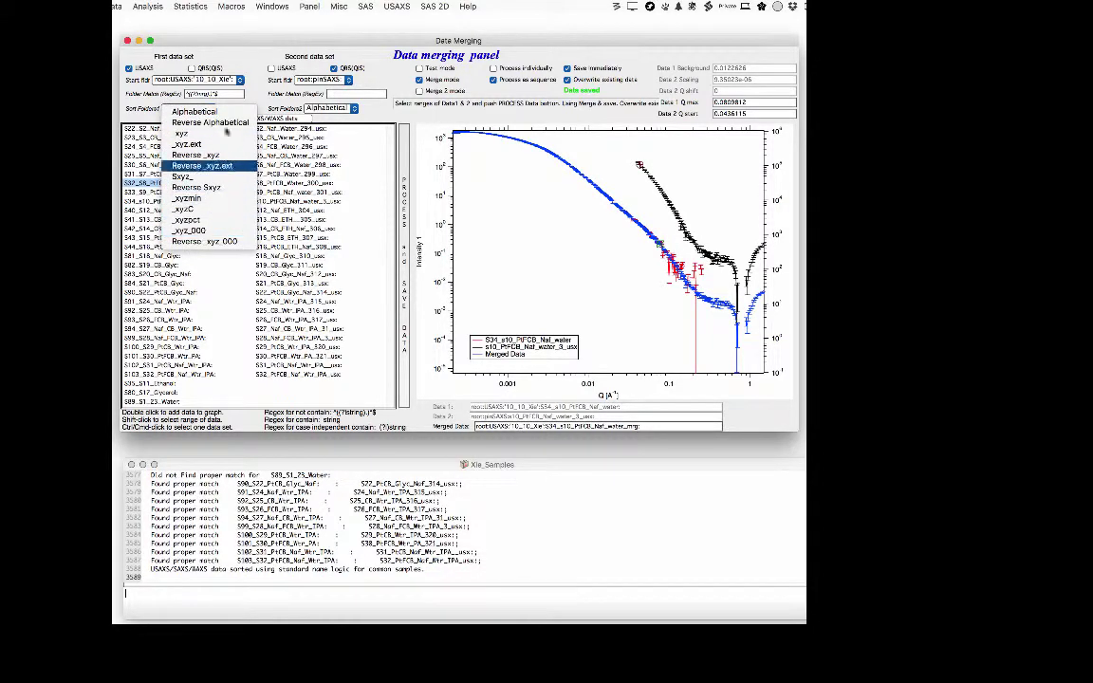
{"action": "left_click", "coordinate": [339, 96]}
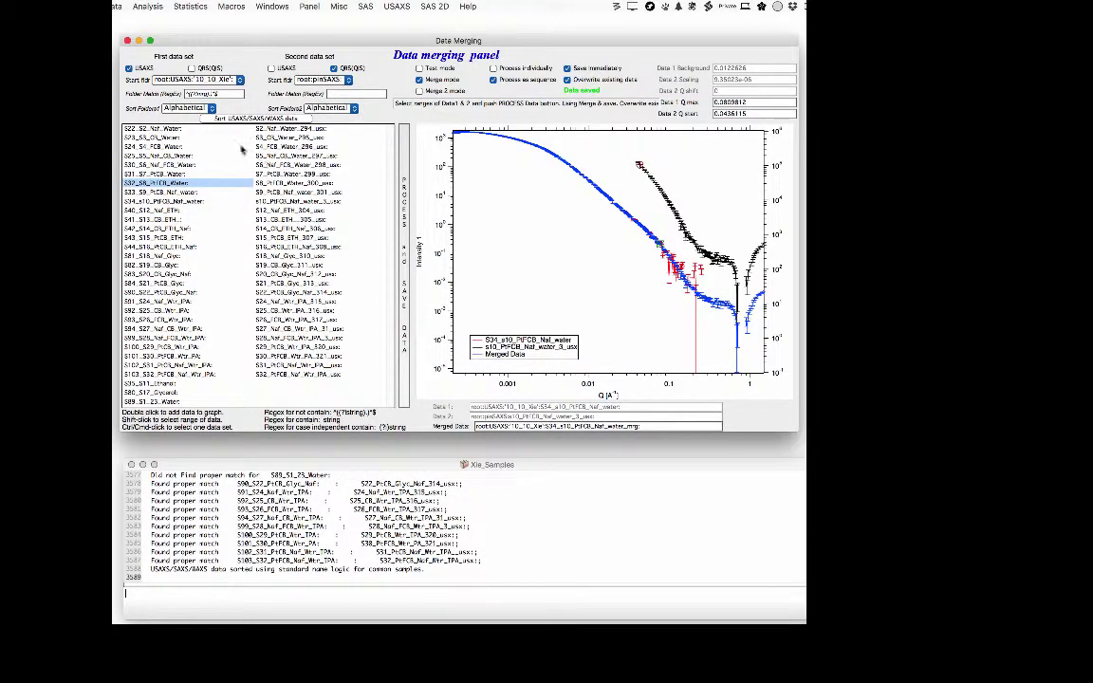
{"action": "left_click", "coordinate": [163, 128]}
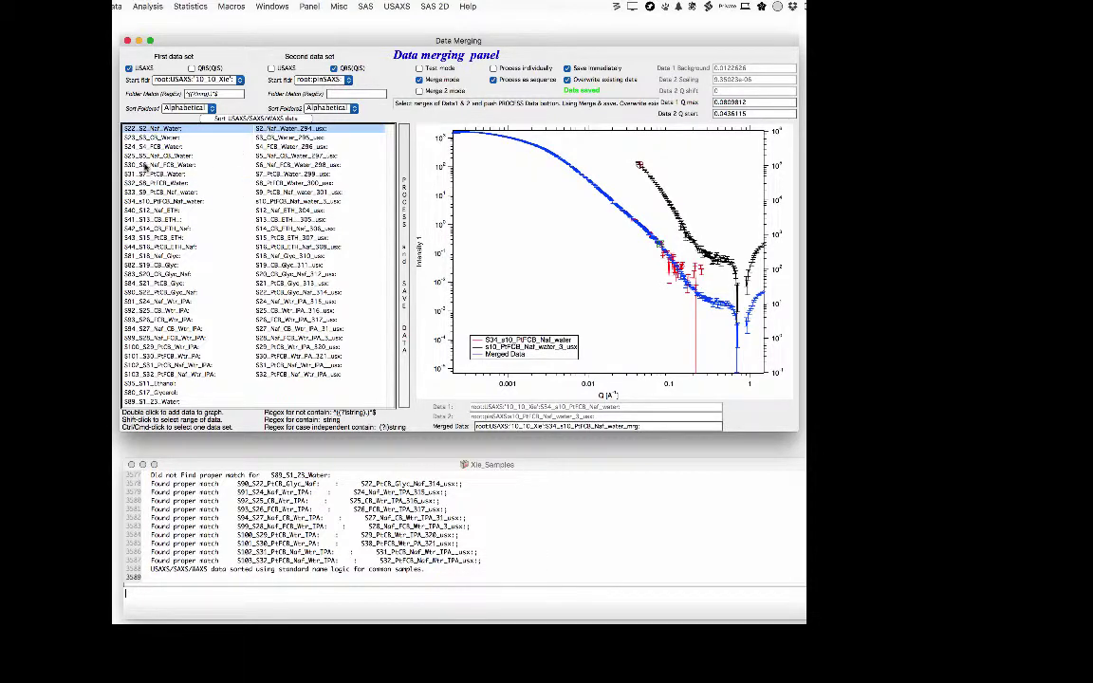
{"action": "left_click", "coordinate": [142, 165]}
{"action": "left_click", "coordinate": [177, 230]}
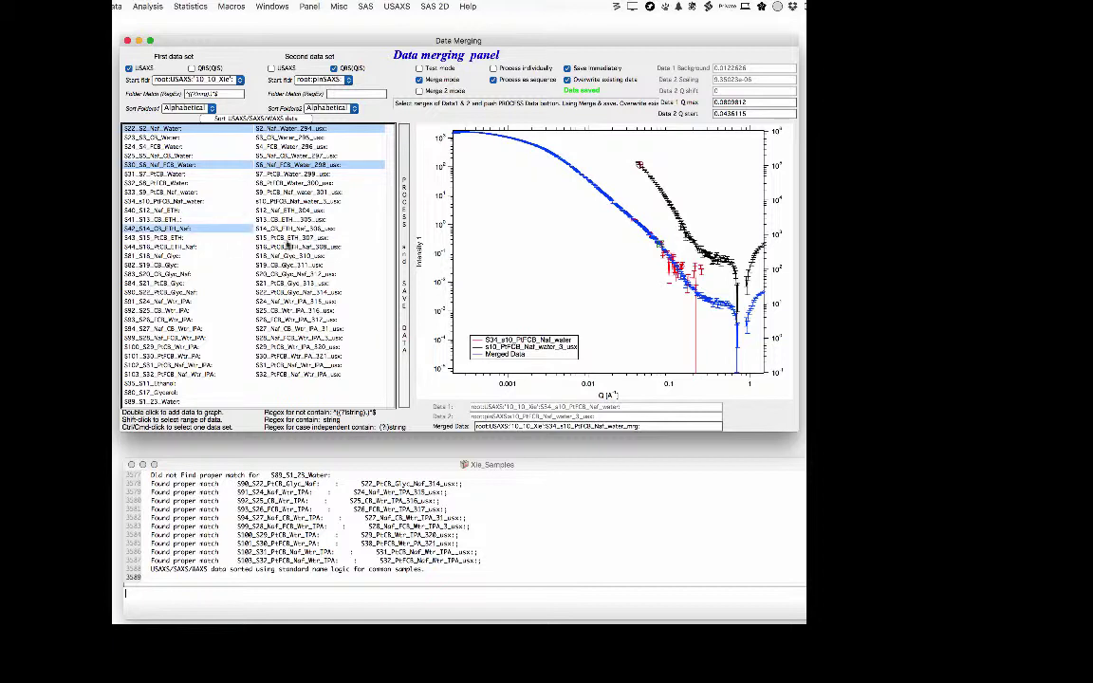
{"action": "left_click", "coordinate": [172, 302]}
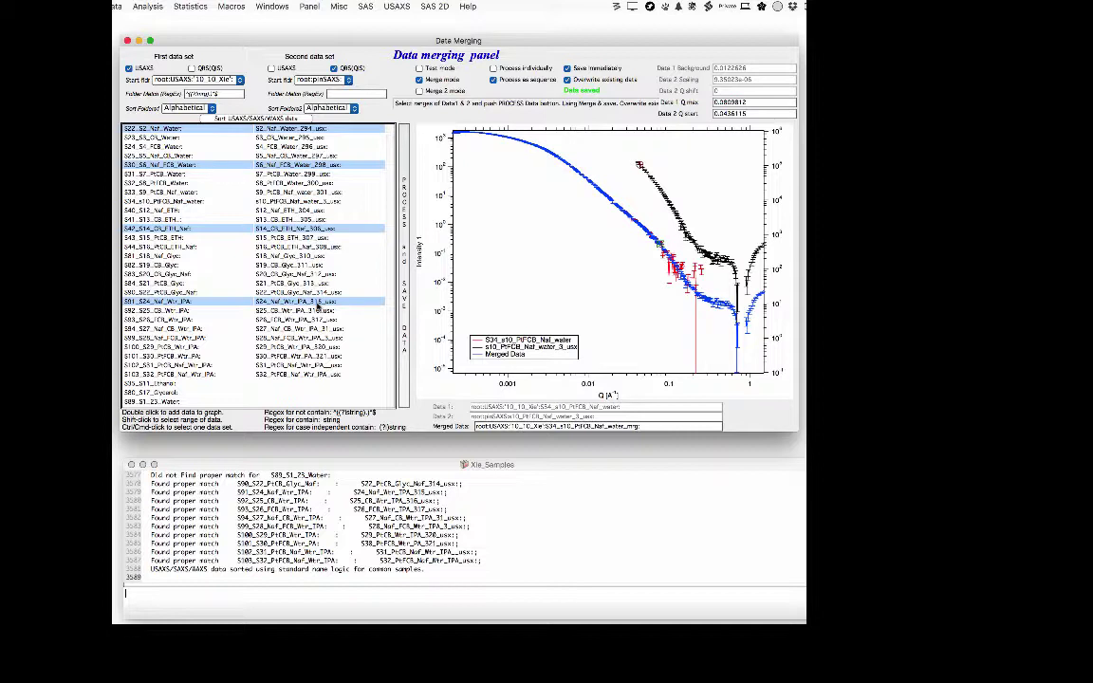
{"action": "left_click", "coordinate": [406, 281]}
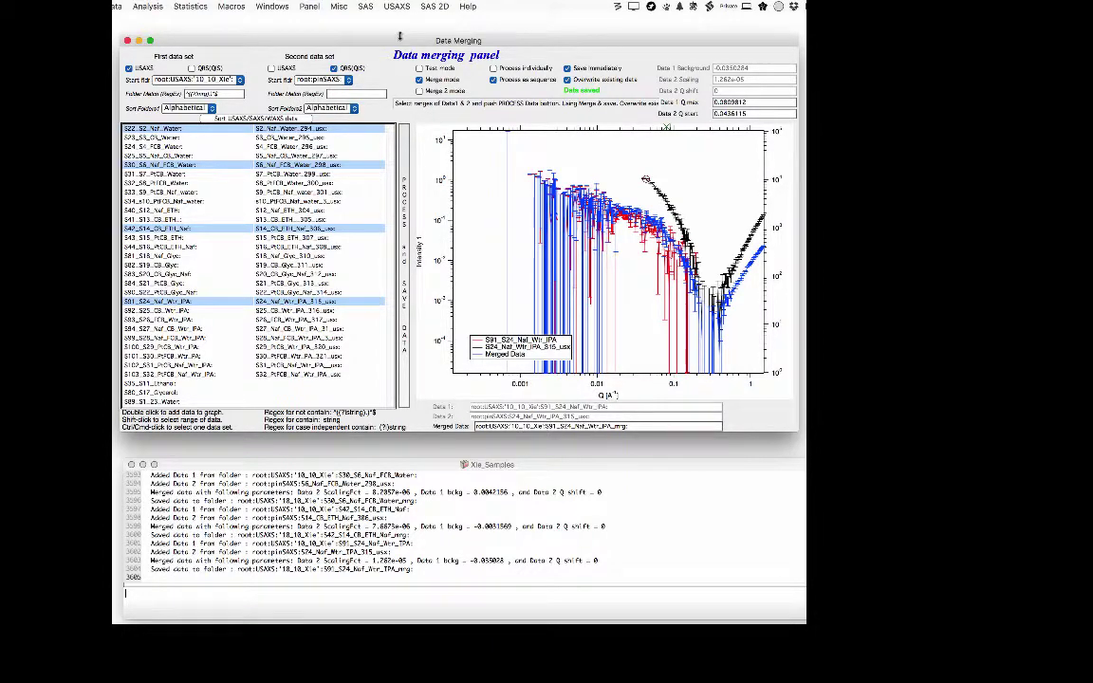
- Nudge the Data Merging panel up-right and enlarge the Xie_Samples history window upward
{"action": "left_click_drag", "start_coordinate": [398, 44], "coordinate": [405, 42]}
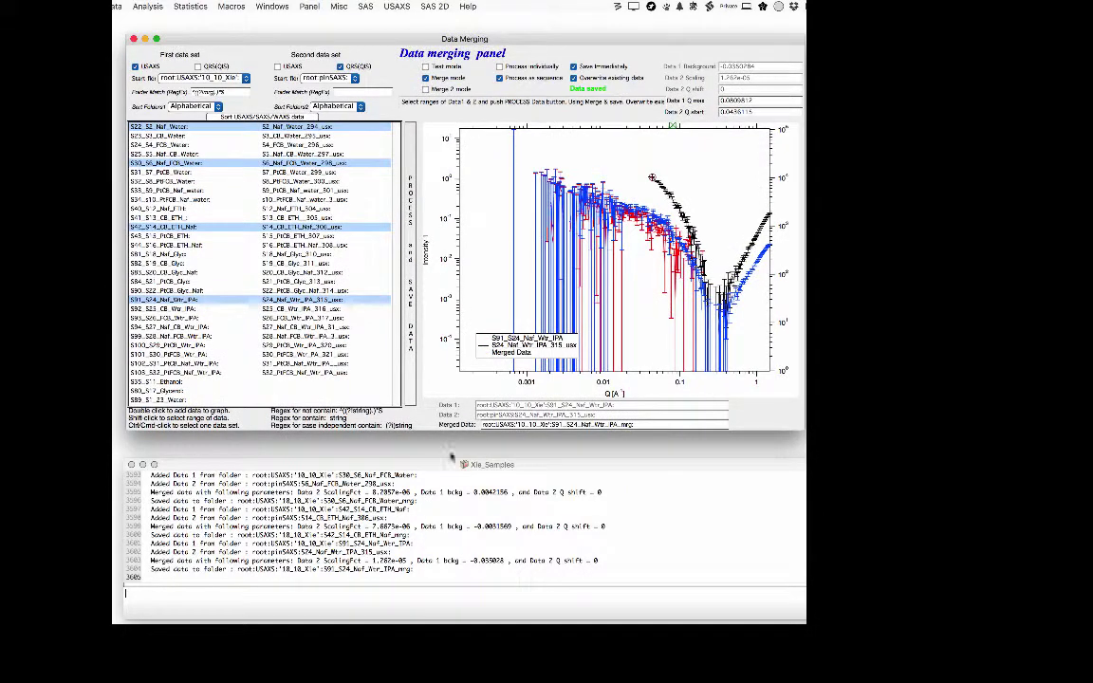
{"action": "left_click_drag", "start_coordinate": [436, 467], "coordinate": [430, 441]}
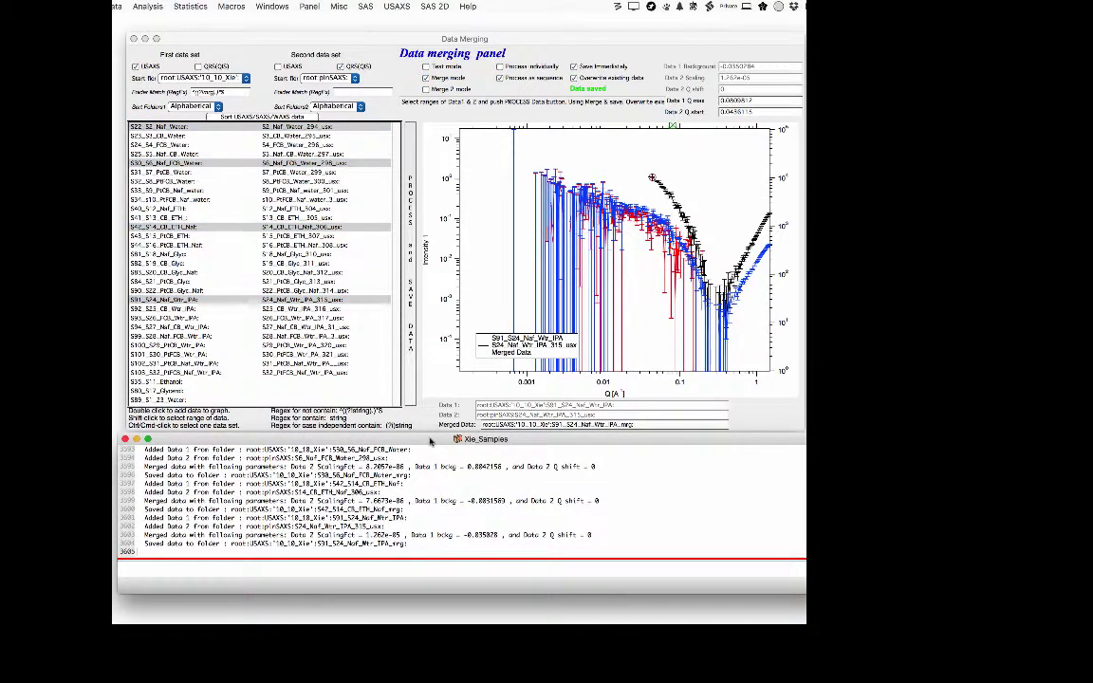